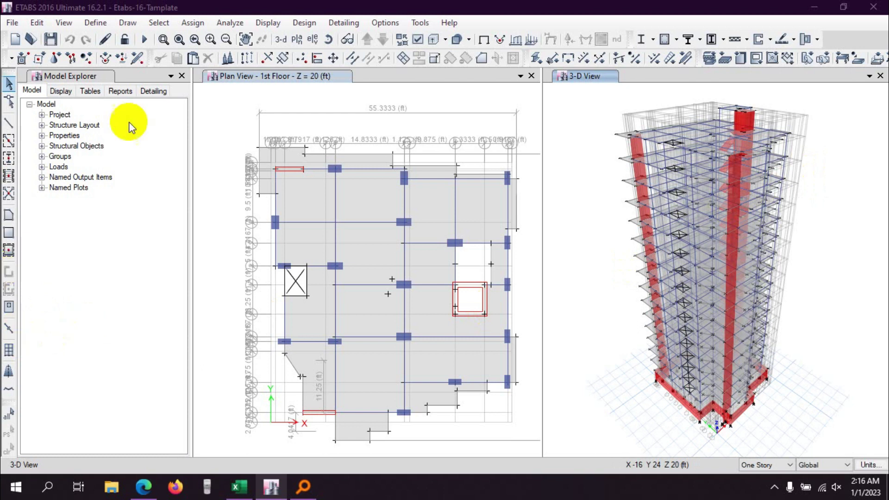
Step: Open the Response Spectrum functions list and select RSY, then RSX
click(93, 26)
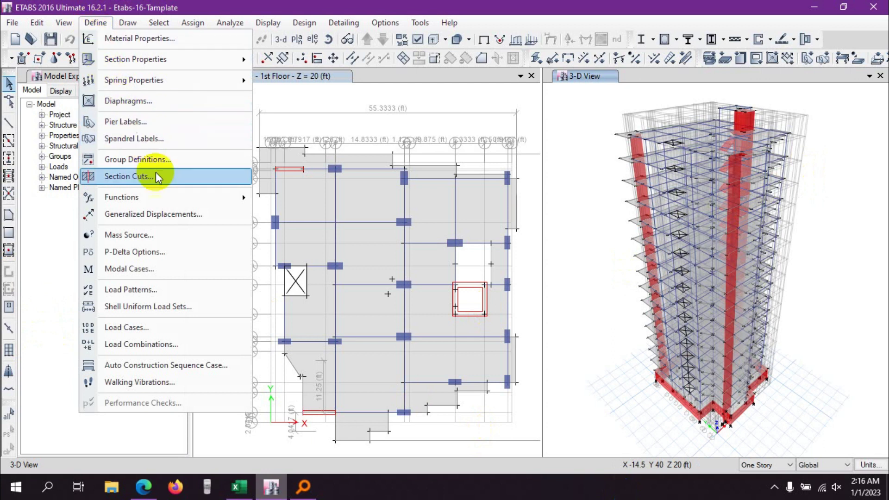
mouse_move(121, 198)
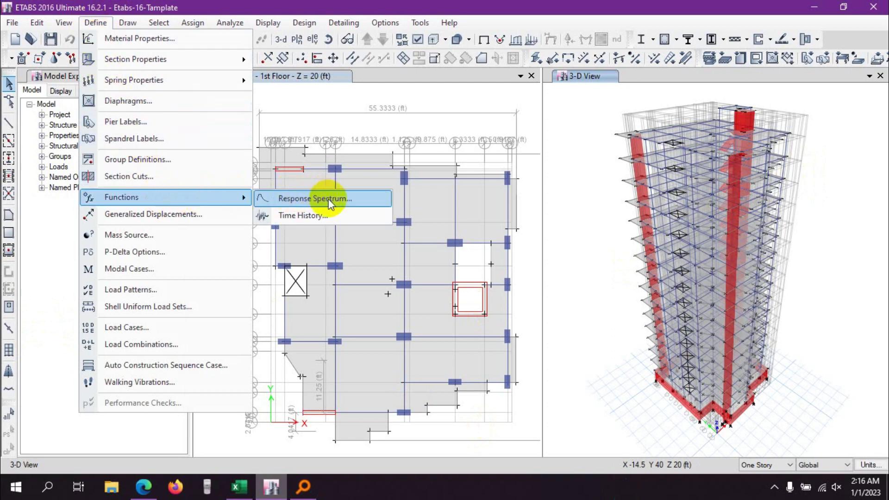
click(326, 199)
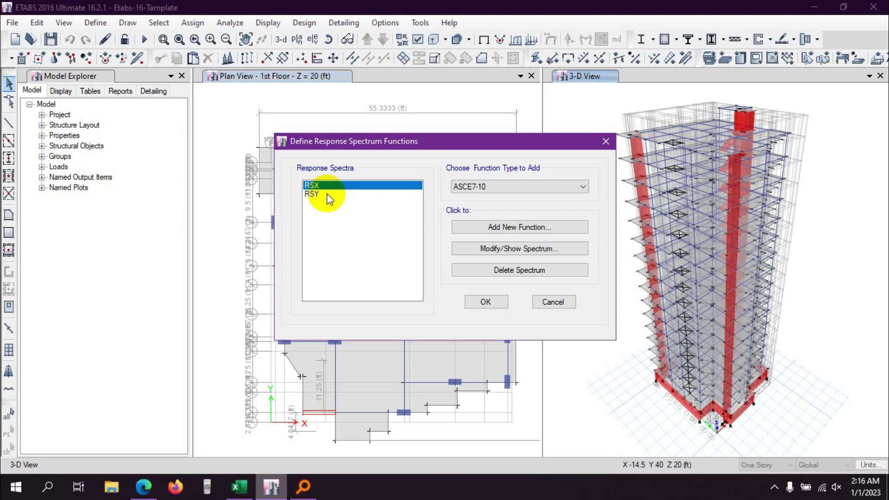
click(330, 194)
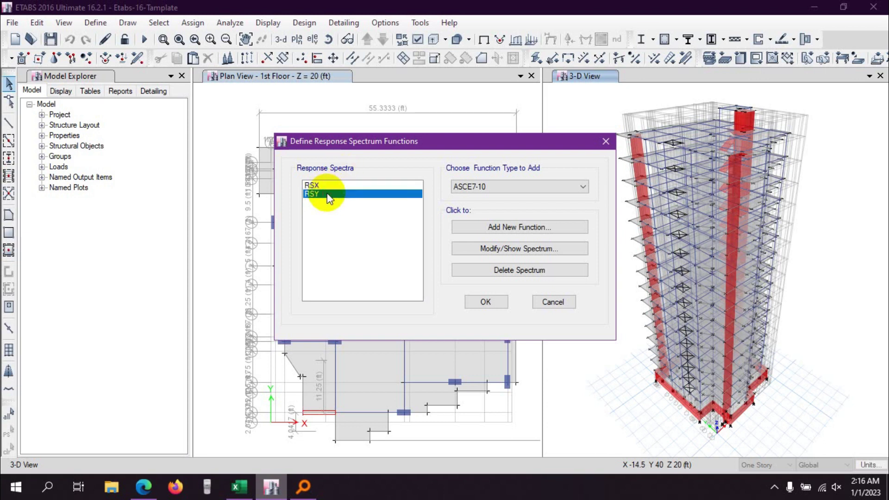
click(324, 185)
click(321, 194)
click(318, 185)
Step: Browse the code spectrum types, keep ASCE 7-10, and show RSX's definition
click(532, 185)
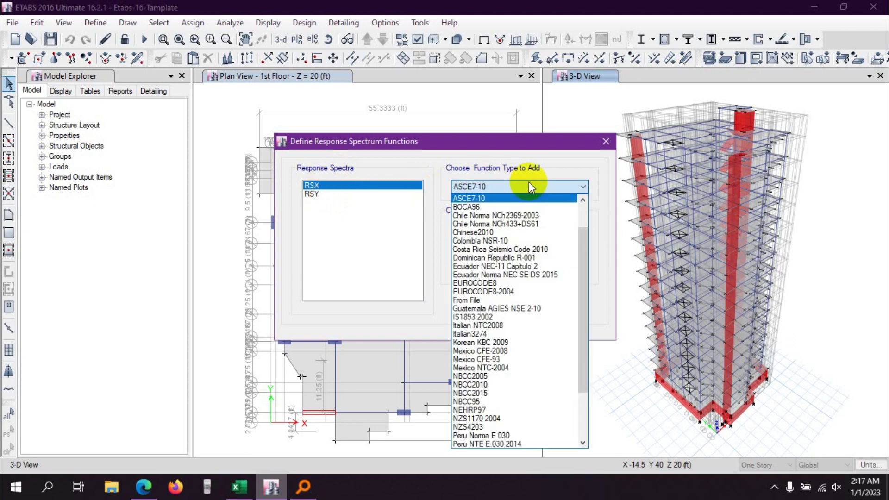
scroll(505, 361, up, 2)
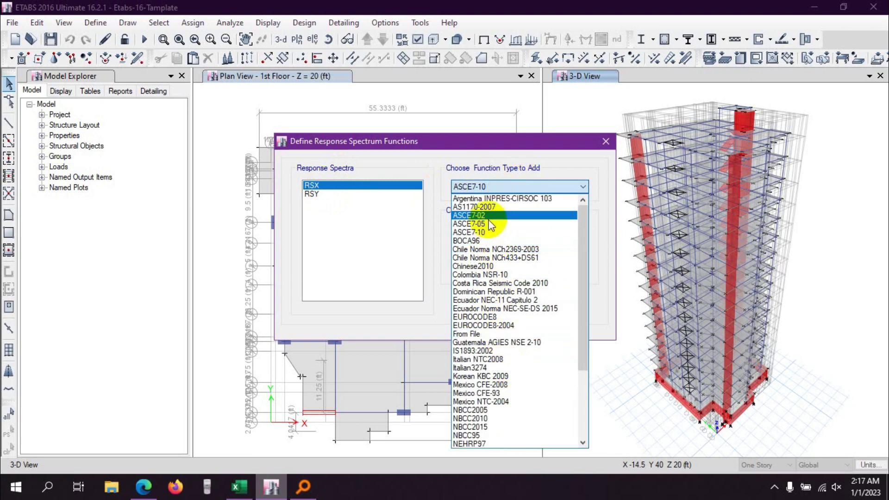
click(360, 188)
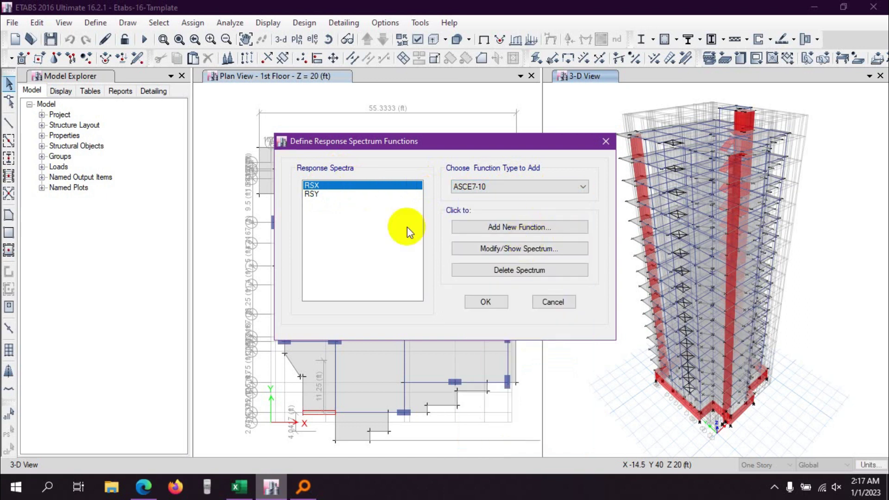
click(521, 253)
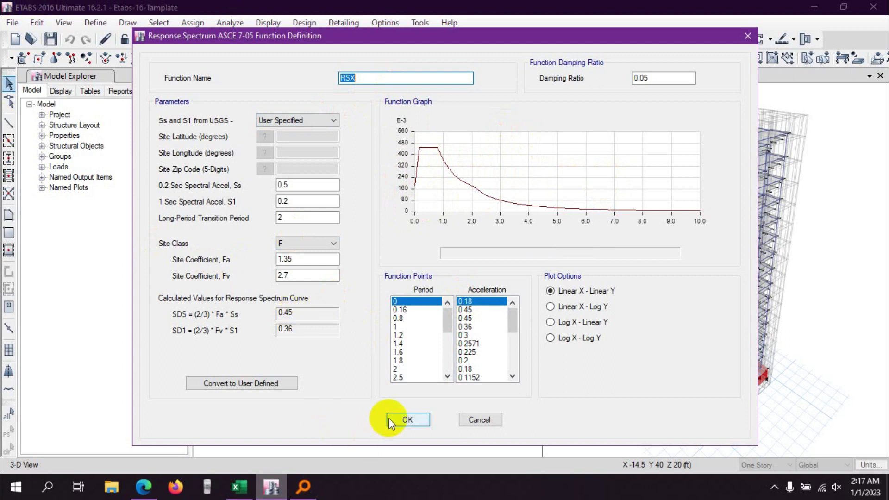
Step: Accept the RSX ASCE 7-05 definition and close the response spectrum functions window
click(404, 419)
click(483, 302)
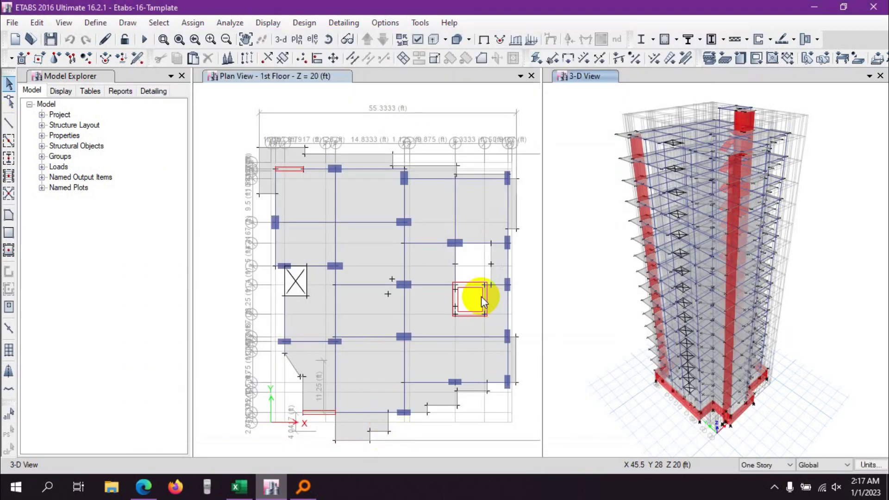
click(143, 486)
click(134, 10)
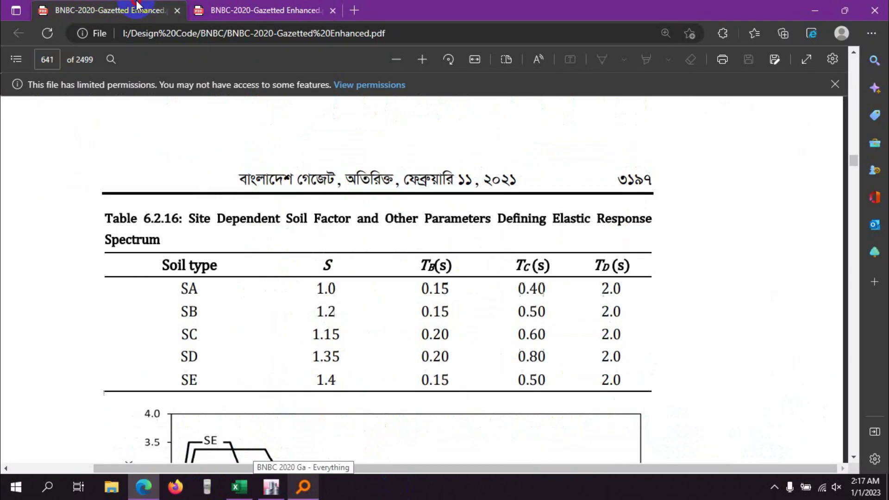
scroll(356, 302, down, 4)
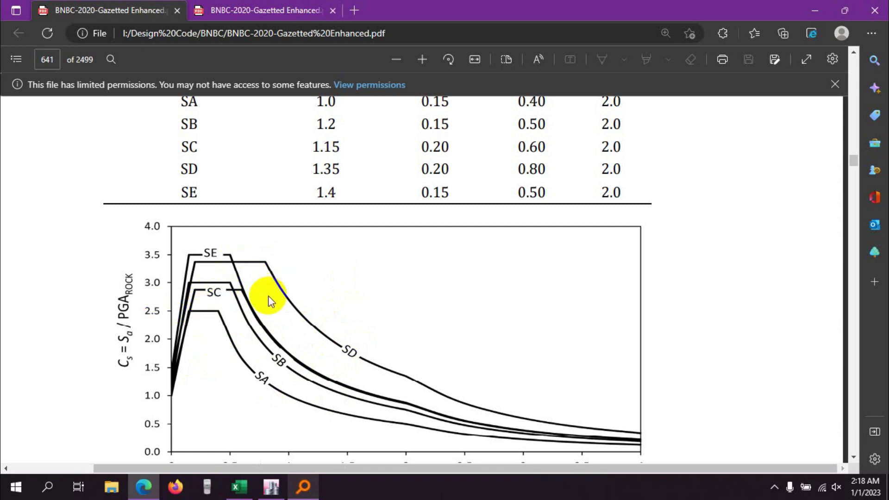
scroll(278, 297, down, 1)
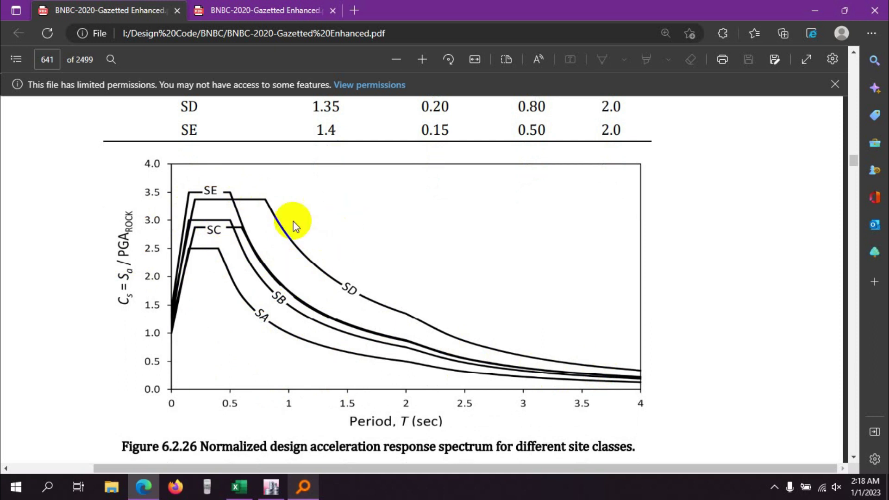
click(271, 486)
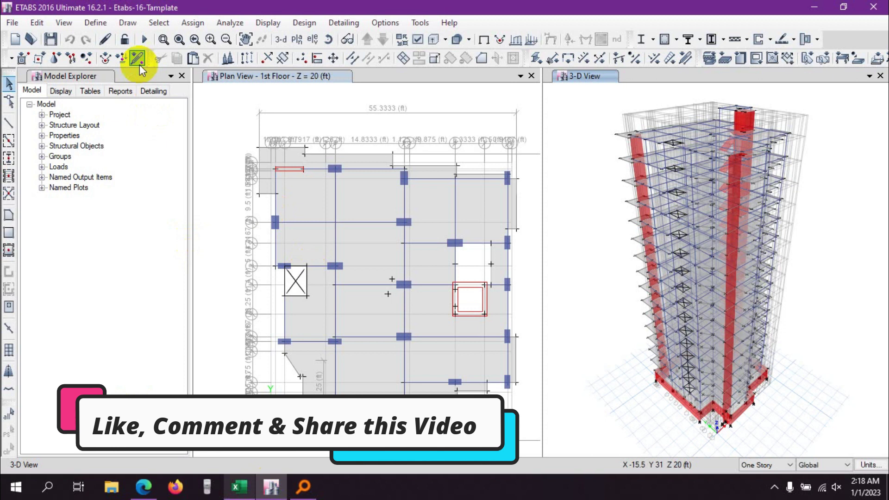
Step: Open the Response Spectrum functions window and choose From File as the type to add
click(96, 22)
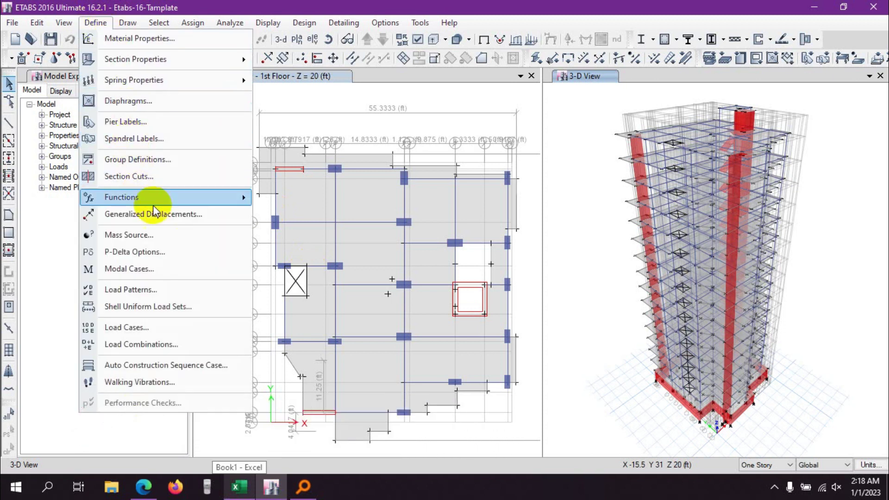
click(320, 199)
drag(487, 141, 319, 95)
click(340, 139)
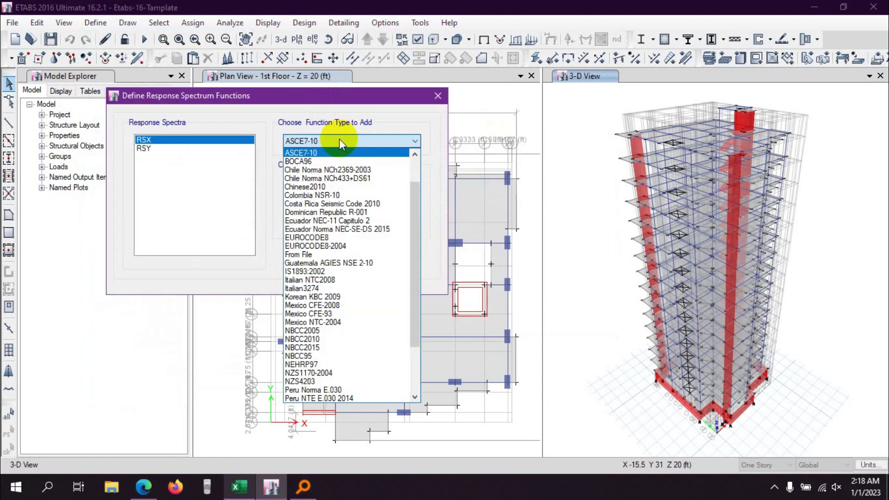
click(313, 259)
Step: Start a From File function and browse the Desktop, then cancel both dialogs
click(376, 182)
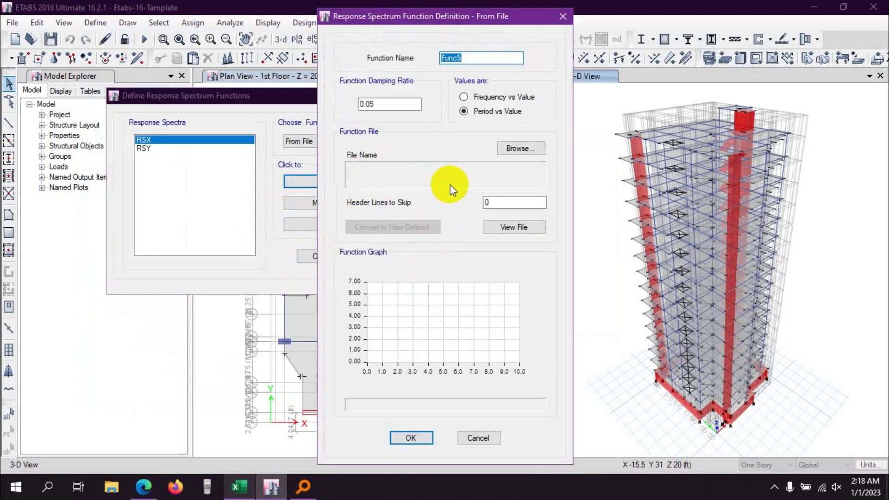
click(520, 148)
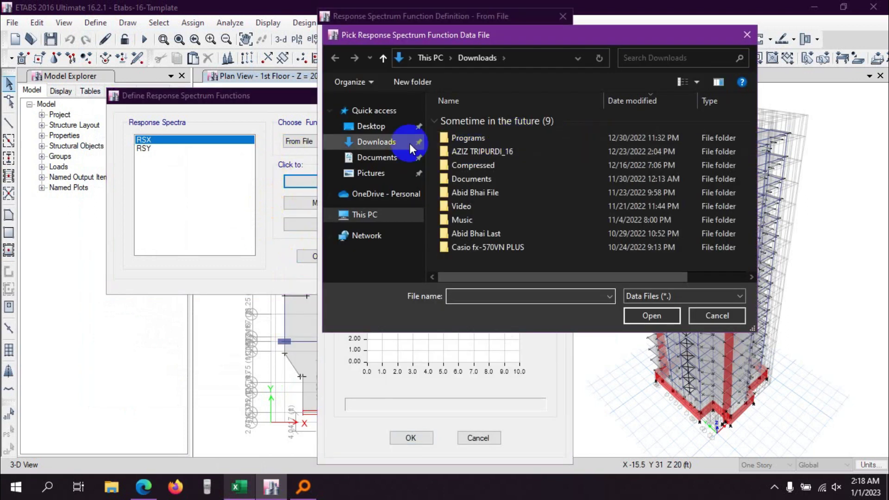
click(368, 127)
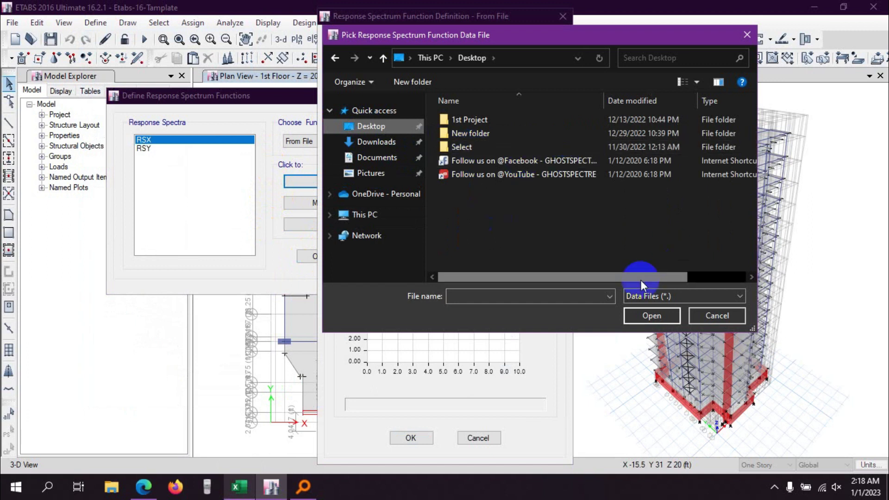
click(706, 318)
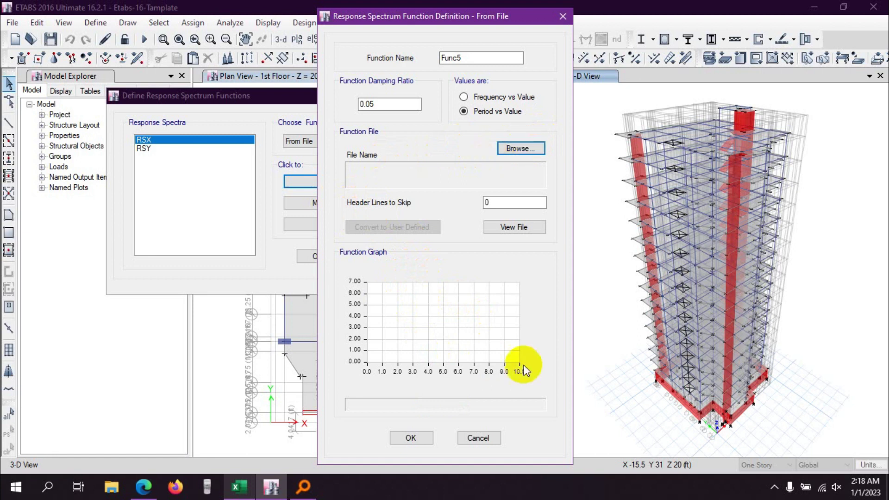
click(482, 438)
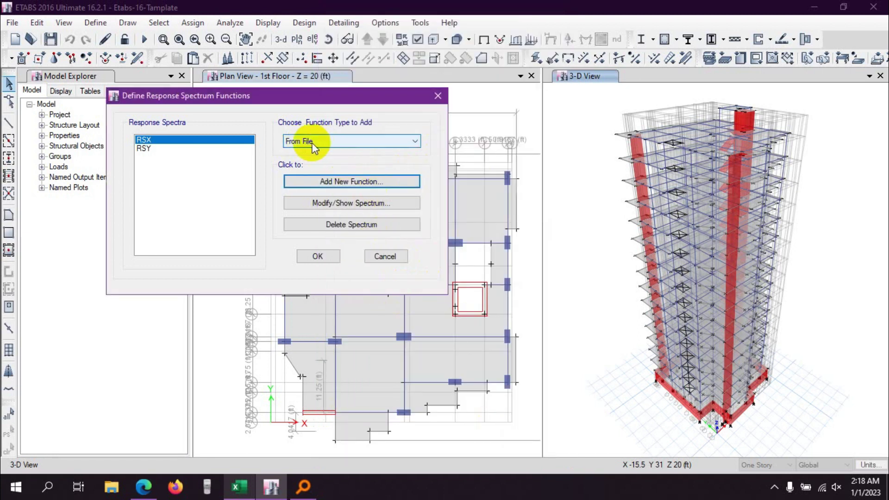
click(145, 487)
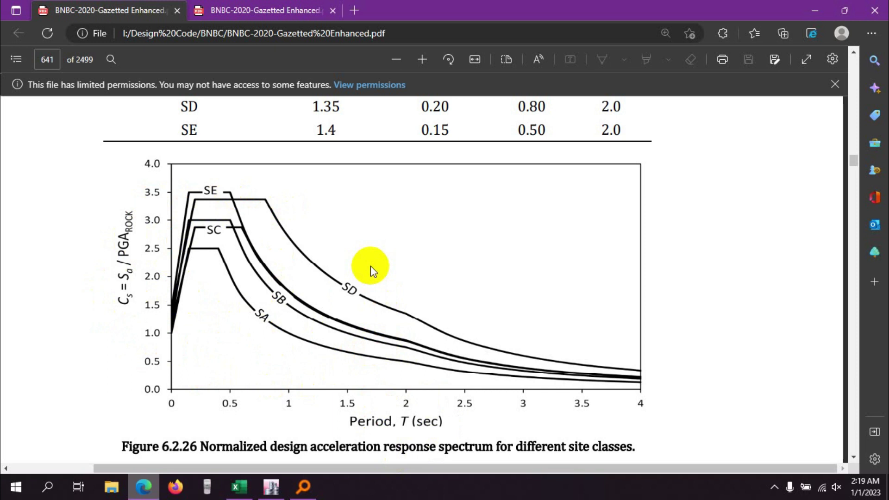
Step: Scroll the BNBC PDF to Figure 6.2.26 on page 641
scroll(370, 265, down, 1)
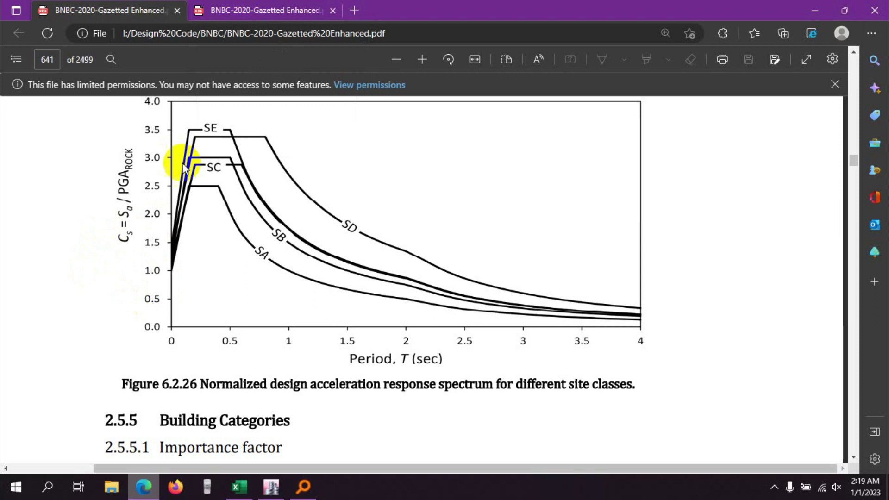
Step: On the second tab, find page 637 and highlight the ZI/R and C terms of the equation
click(243, 10)
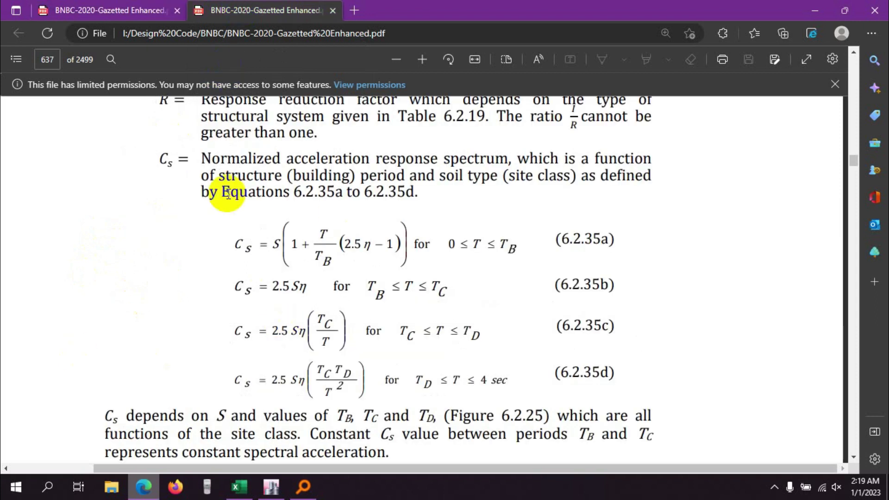
scroll(229, 194, up, 3)
scroll(228, 193, up, 4)
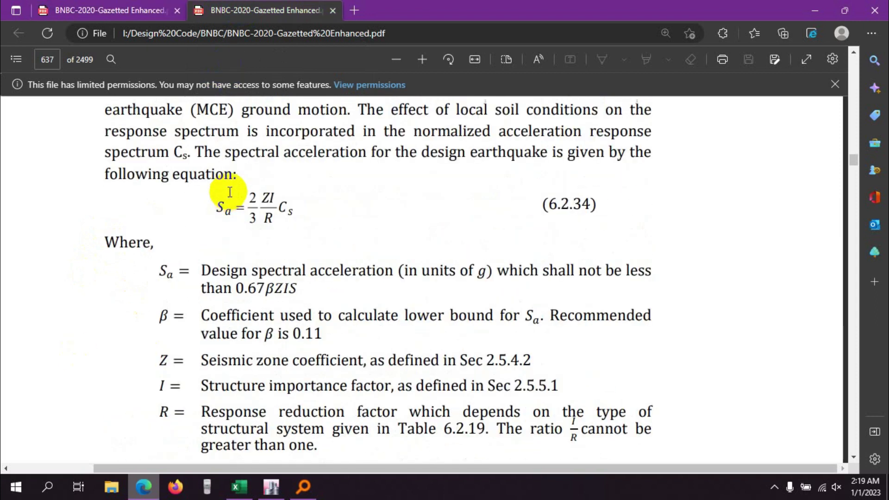
click(299, 257)
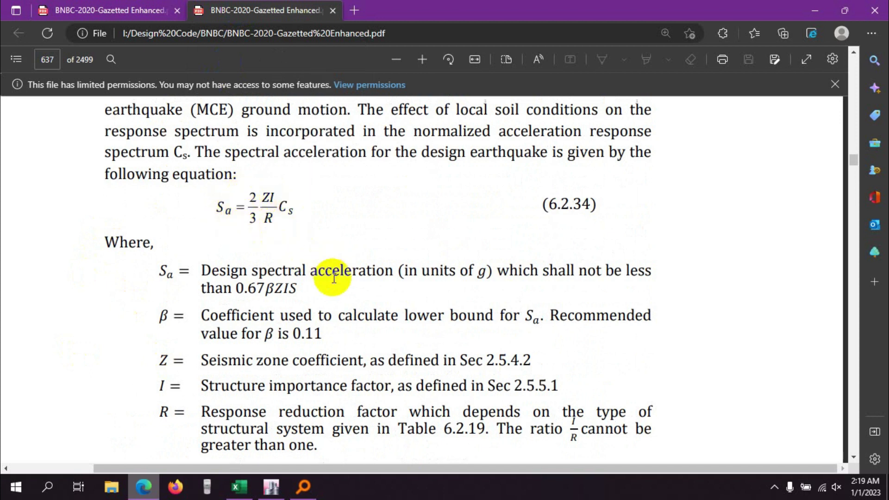
double_click(234, 215)
click(235, 215)
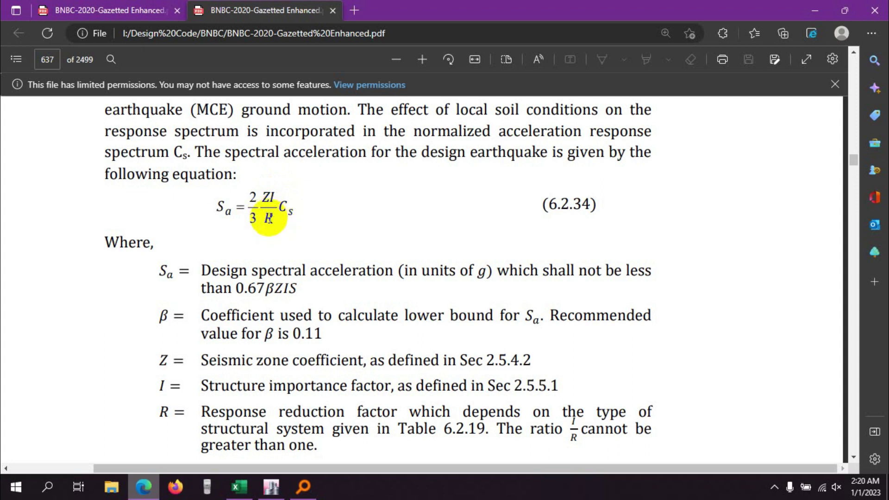
drag(261, 193, 287, 214)
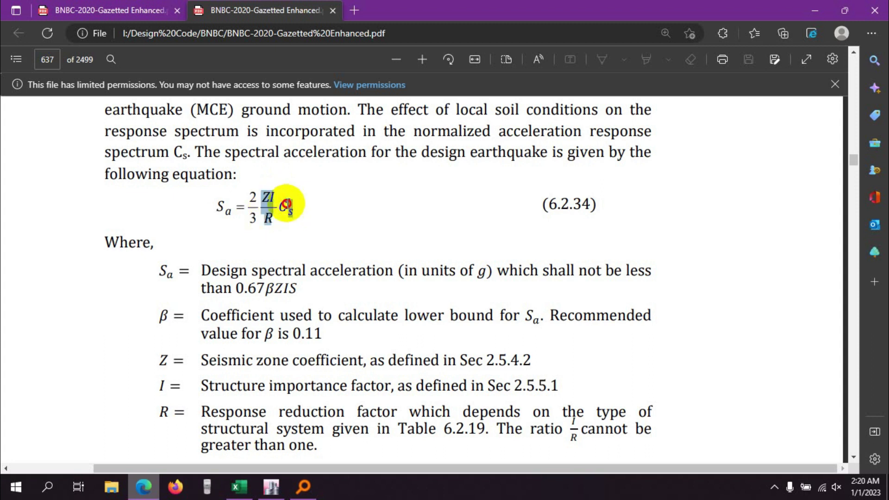
click(288, 215)
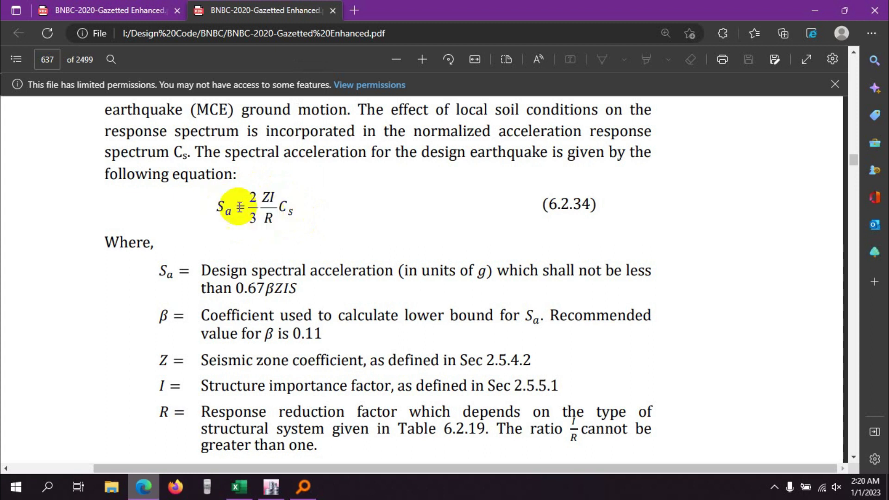
scroll(254, 235, up, 3)
scroll(232, 268, down, 5)
scroll(251, 232, down, 6)
scroll(252, 231, up, 4)
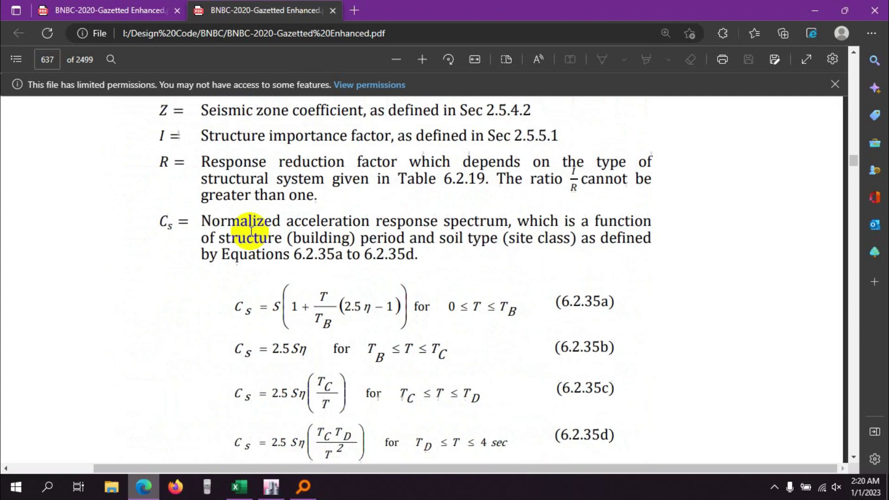
scroll(251, 231, up, 5)
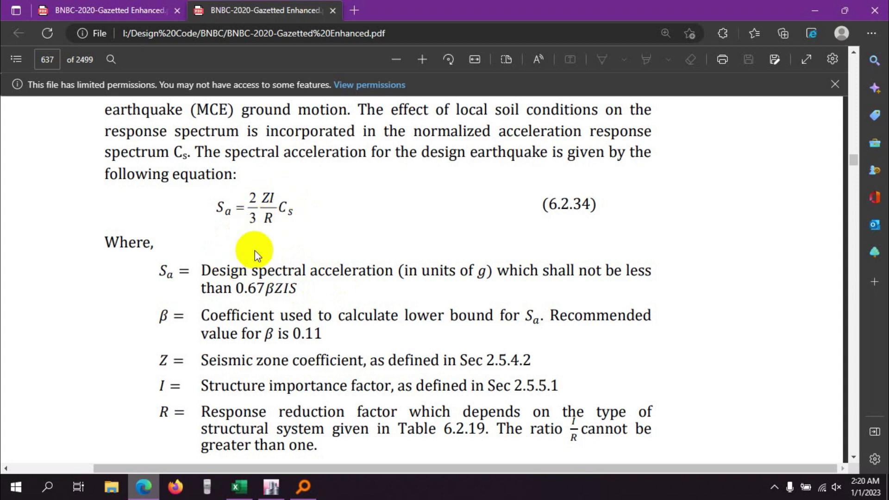
Step: Check the Cs term against the spectrum chart tab, then return to equations 6.2.35a–6.2.35d
click(153, 8)
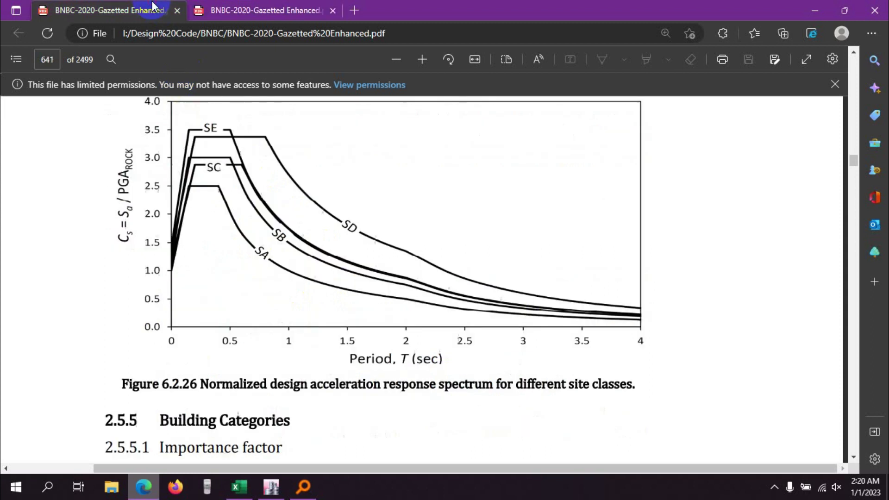
scroll(274, 268, up, 1)
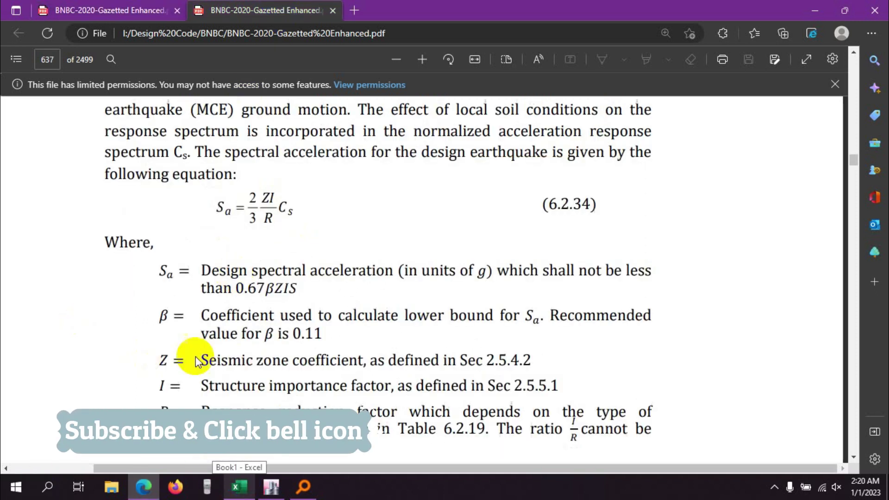
drag(281, 207, 299, 240)
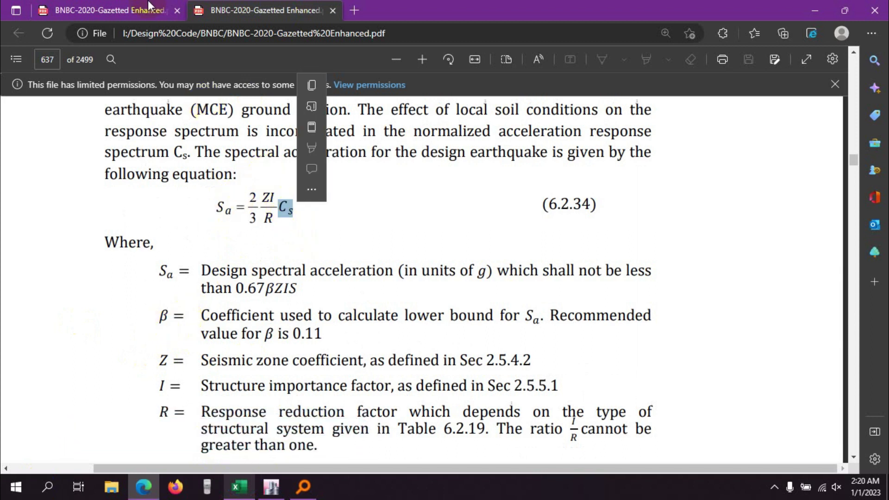
key(ctrl+Tab)
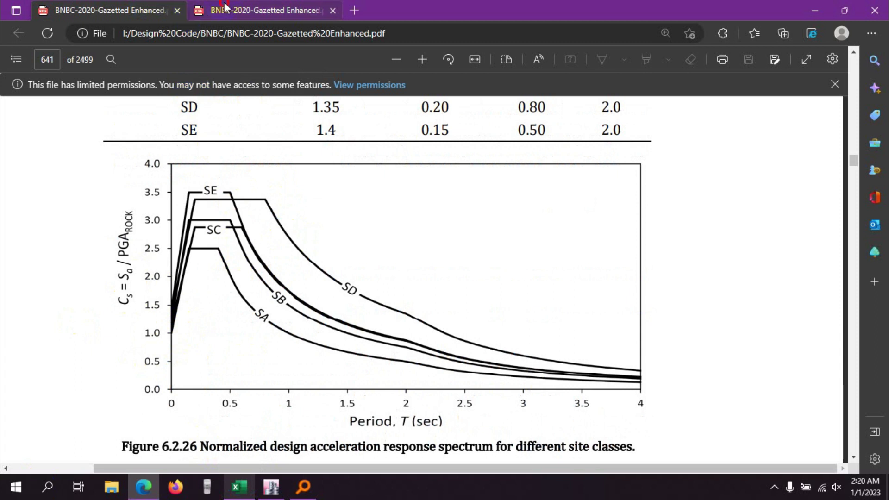
click(203, 10)
scroll(272, 297, down, 1)
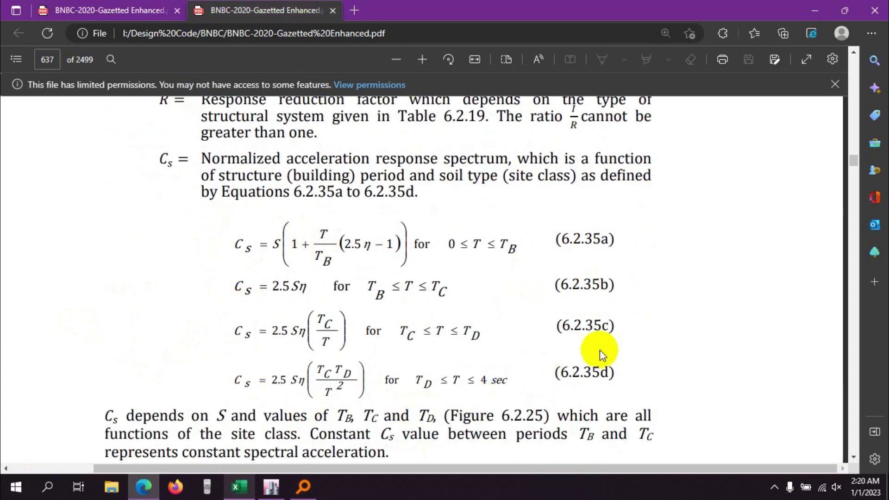
Step: Lightshot-capture a 643x287 region of equations 6.2.35a–6.2.35d and copy it
click(774, 487)
click(743, 464)
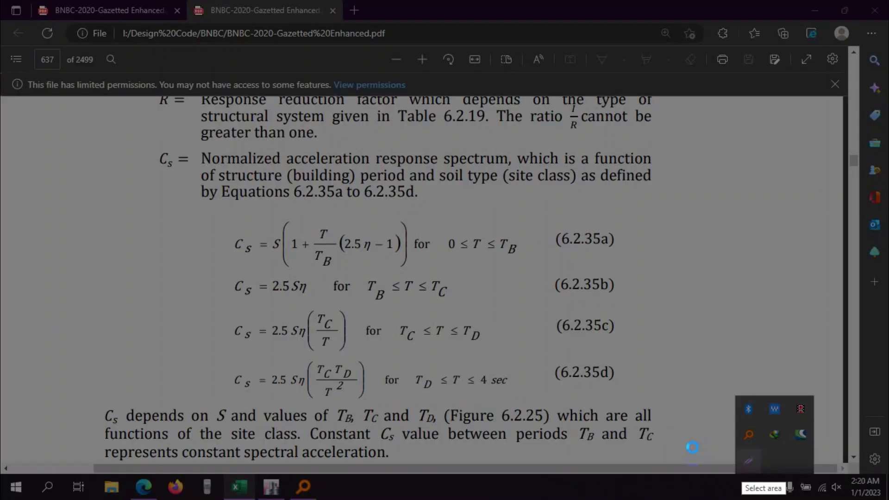
mouse_move(216, 212)
mouse_down()
mouse_move(688, 398)
mouse_move(634, 398)
mouse_up()
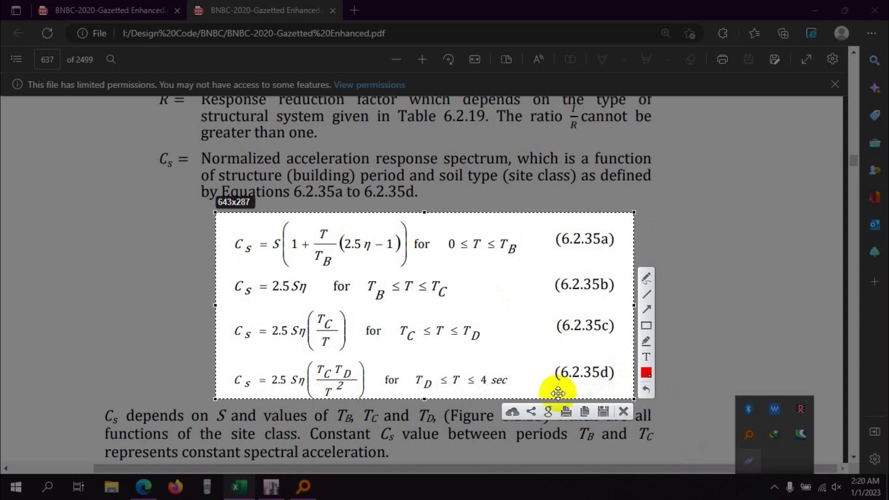
click(585, 414)
click(240, 486)
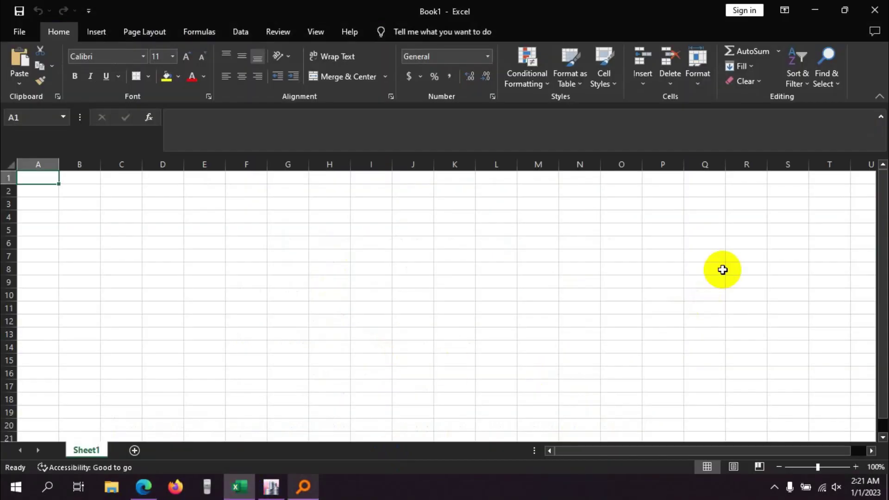
Step: Paste the equations picture at O4, shrink it, and place it across rows 1–12
click(662, 256)
click(604, 217)
right_click(603, 218)
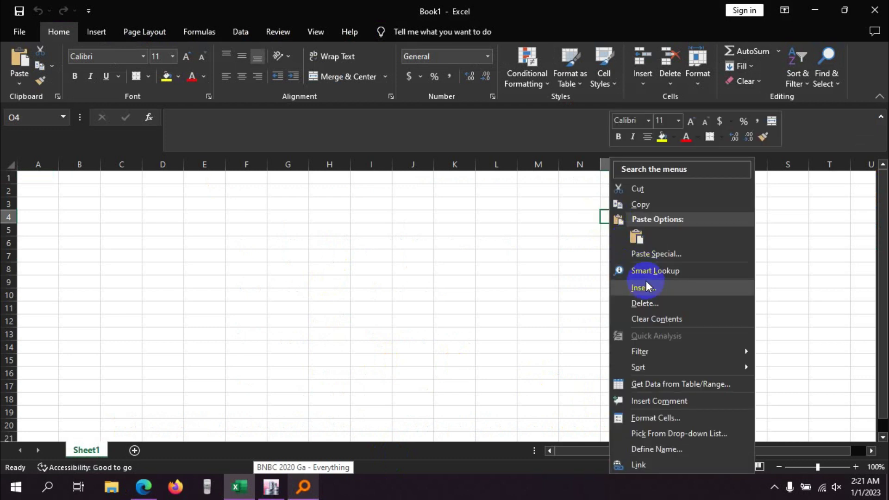
click(638, 237)
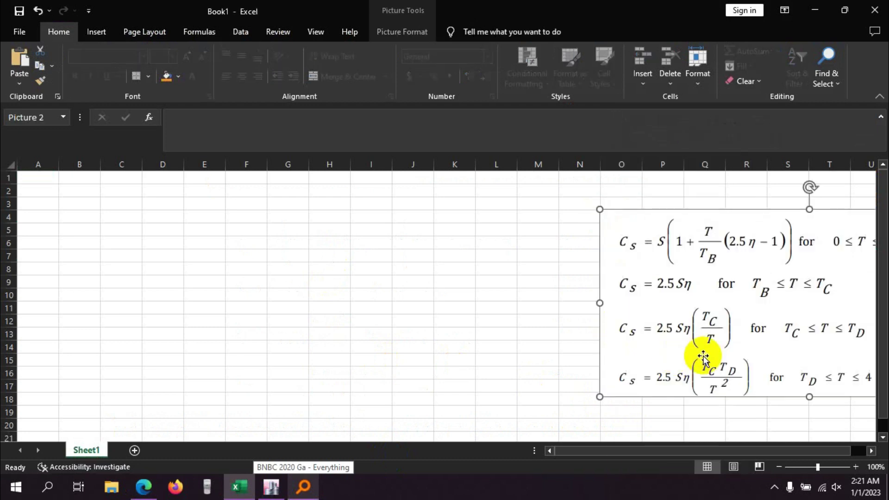
mouse_move(726, 327)
mouse_down()
mouse_move(696, 278)
mouse_move(546, 282)
mouse_up()
drag(417, 187, 533, 234)
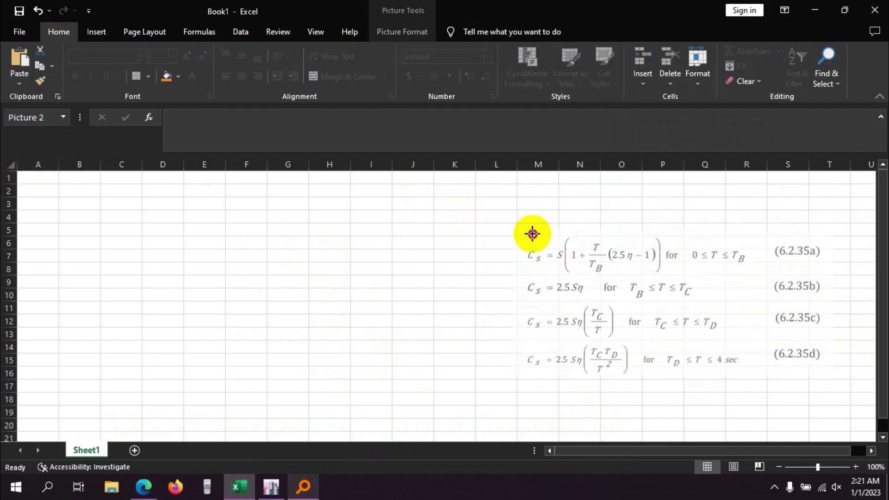
drag(718, 289, 718, 232)
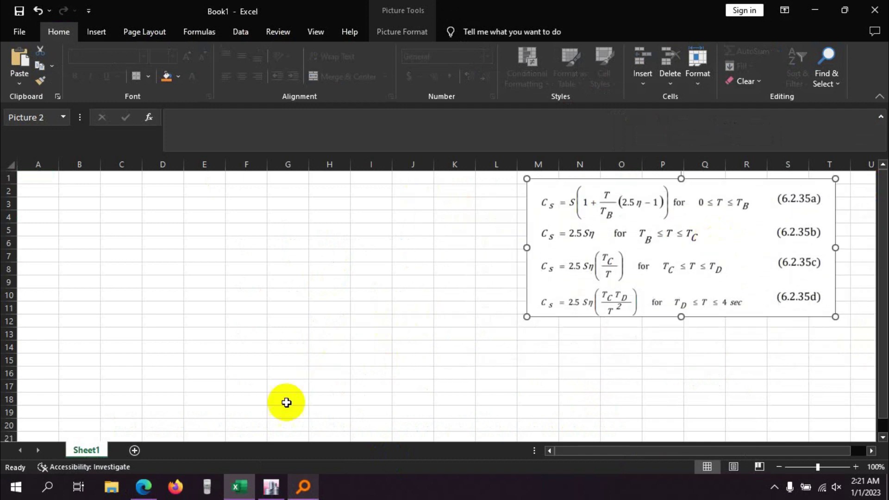
click(152, 482)
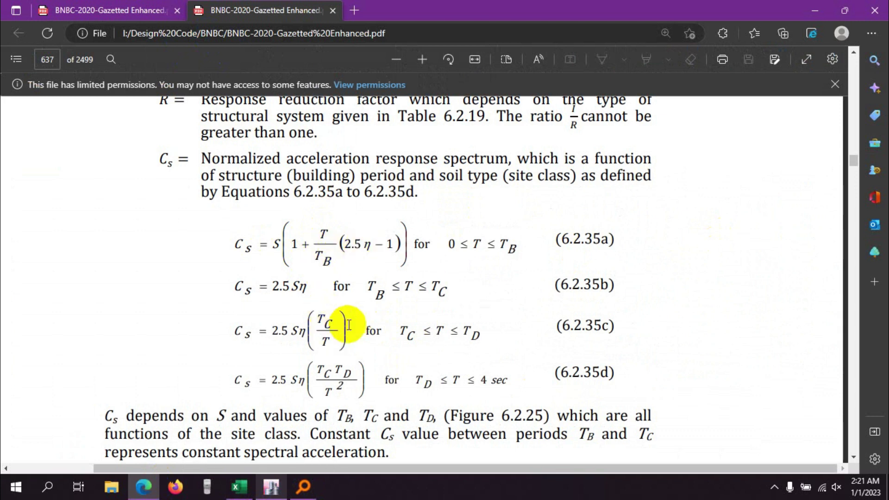
Step: On page 641, Lightshot-copy Table 6.2.16 of site-dependent soil factors for SA–SE
scroll(389, 287, down, 20)
scroll(391, 283, down, 5)
scroll(390, 284, up, 8)
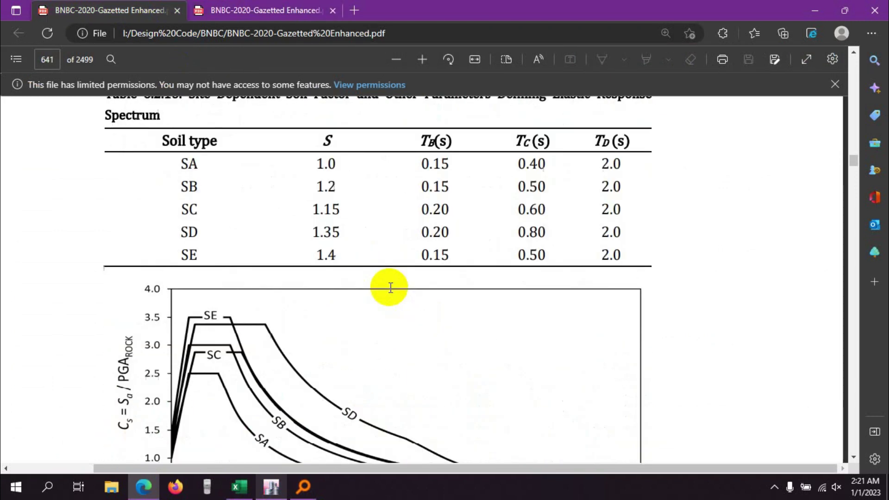
scroll(287, 244, up, 3)
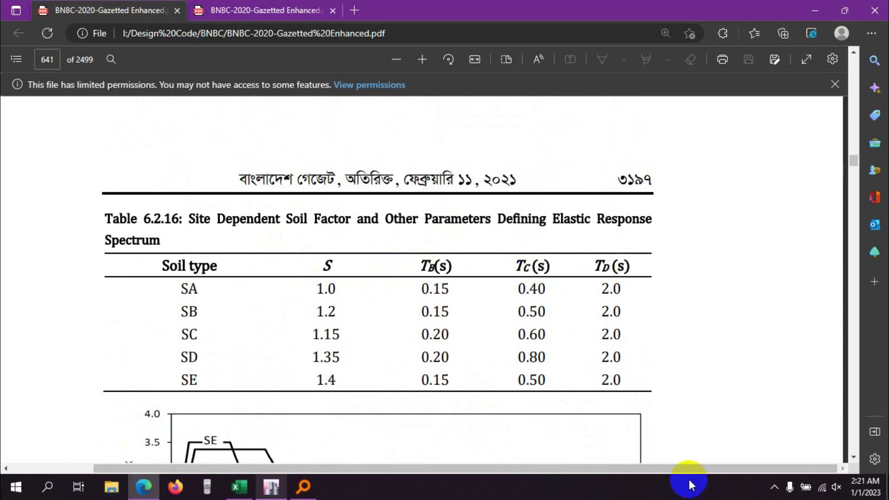
click(774, 486)
click(788, 459)
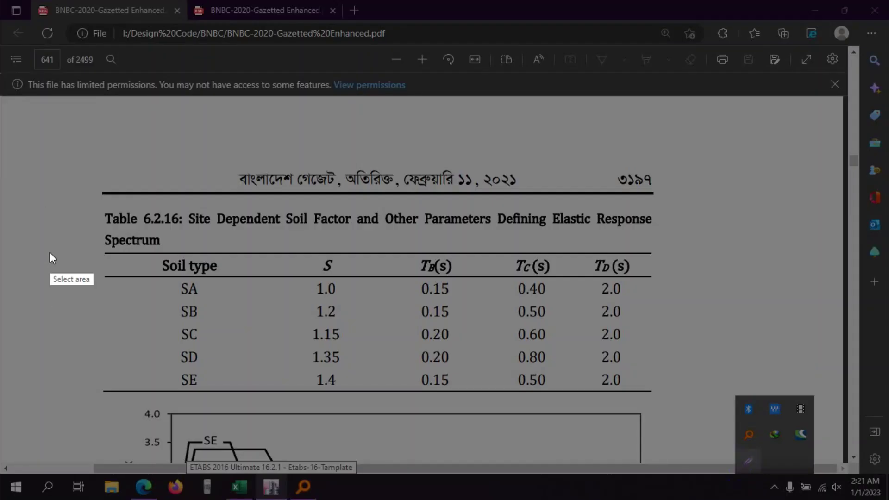
drag(88, 153, 672, 391)
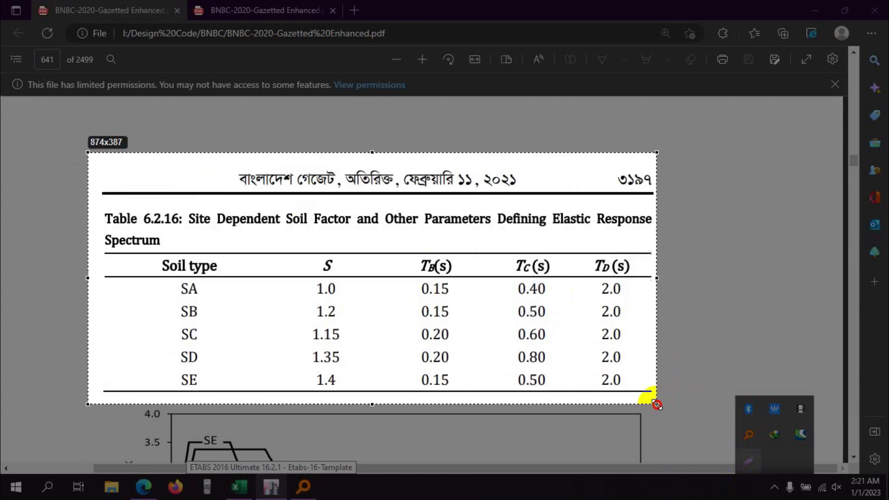
drag(671, 391, 656, 404)
click(608, 418)
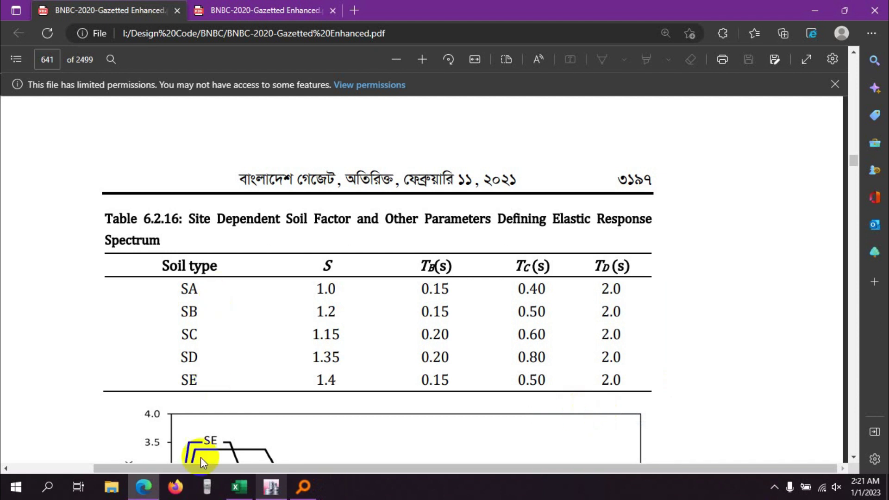
click(239, 486)
scroll(603, 356, down, 2)
Step: Paste the soil table picture at M13 and shrink it to fit beneath the equations
click(555, 258)
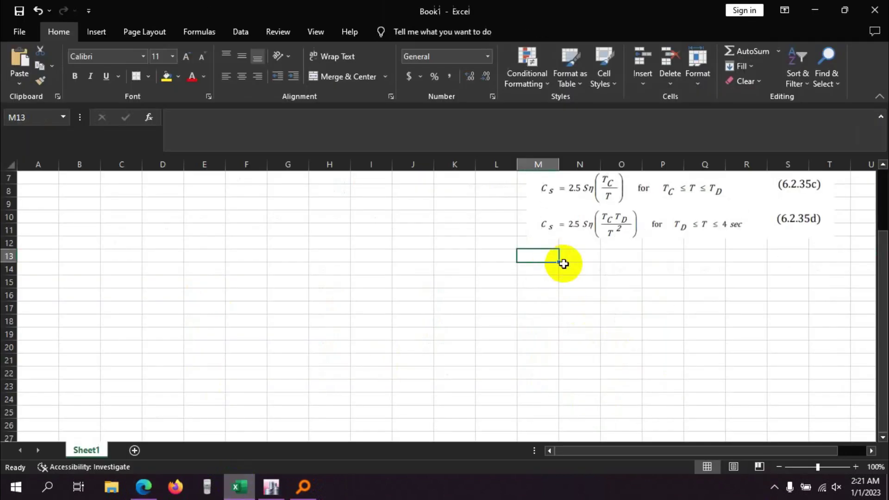
right_click(548, 256)
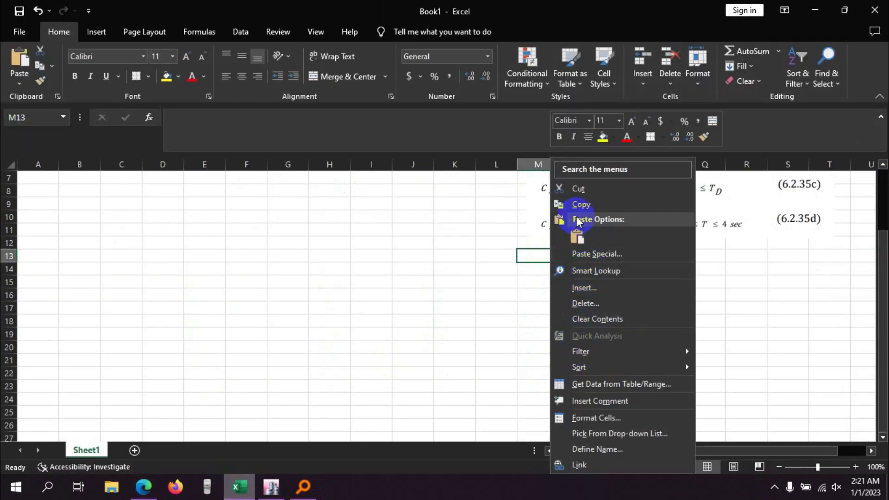
click(577, 237)
mouse_move(516, 248)
mouse_down()
mouse_move(639, 323)
mouse_move(398, 231)
mouse_move(511, 274)
mouse_up()
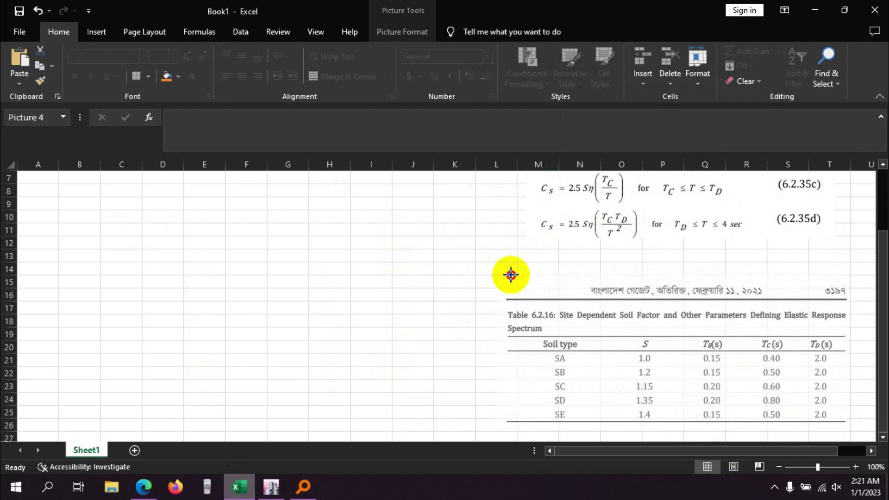
mouse_move(611, 268)
mouse_down()
mouse_move(666, 289)
mouse_move(650, 290)
mouse_up()
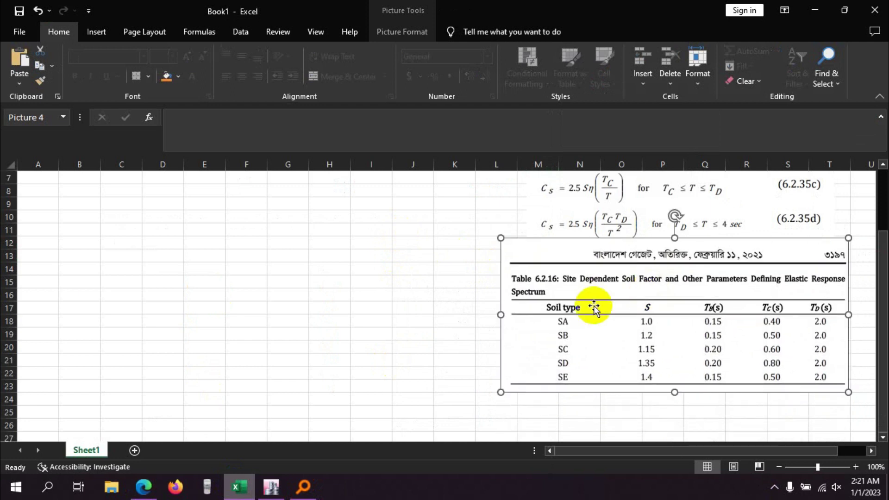
Step: Scroll through the BNBC PDF to check the spectrum figure, then return to Excel
click(143, 486)
scroll(328, 333, down, 3)
scroll(326, 331, up, 5)
scroll(325, 331, up, 5)
scroll(325, 330, down, 5)
scroll(324, 330, down, 5)
scroll(324, 330, down, 6)
scroll(324, 329, down, 2)
scroll(324, 329, down, 4)
scroll(324, 328, up, 6)
scroll(324, 329, up, 3)
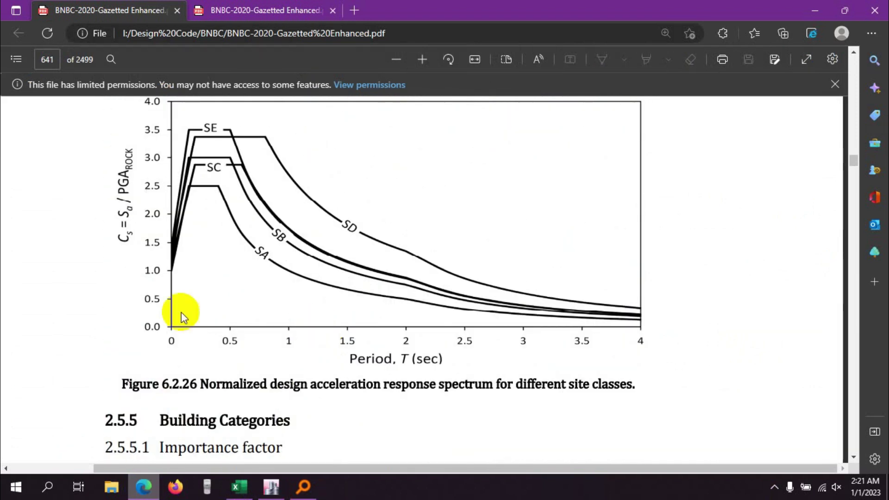
click(239, 486)
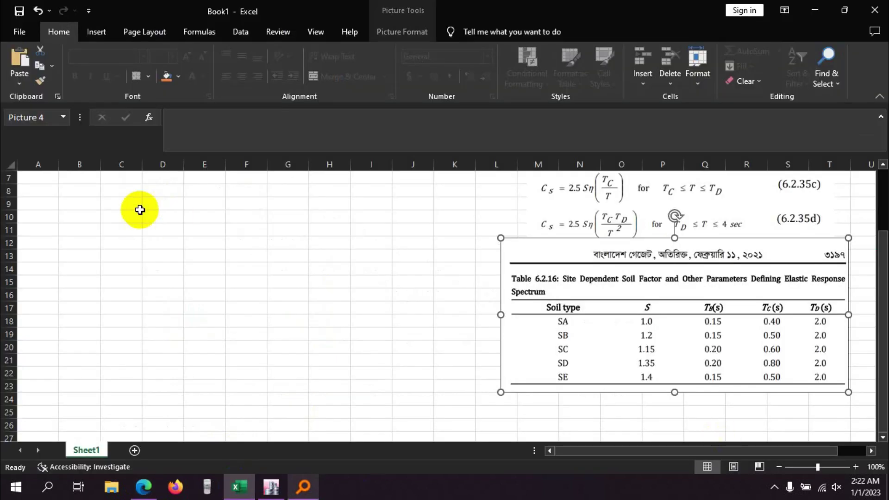
scroll(140, 210, up, 2)
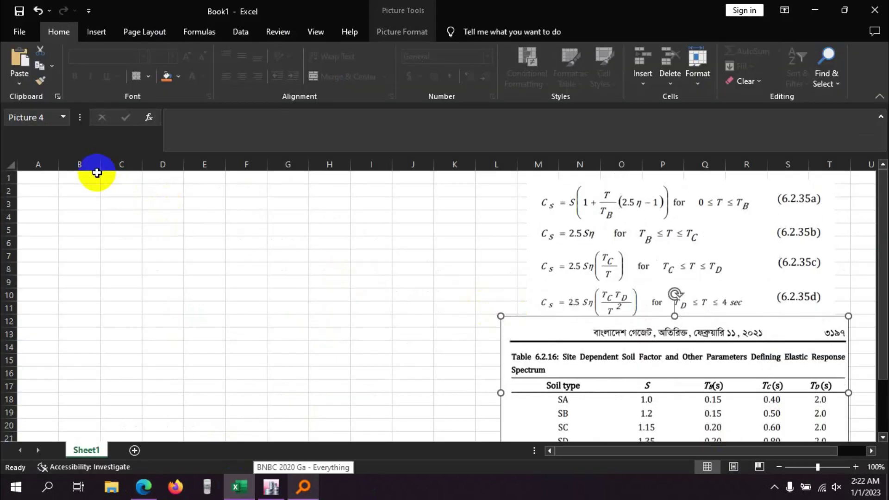
Step: Merge B1:H3 and enter the title 'BNBC 2020 Response Spectrum'
drag(97, 172, 333, 199)
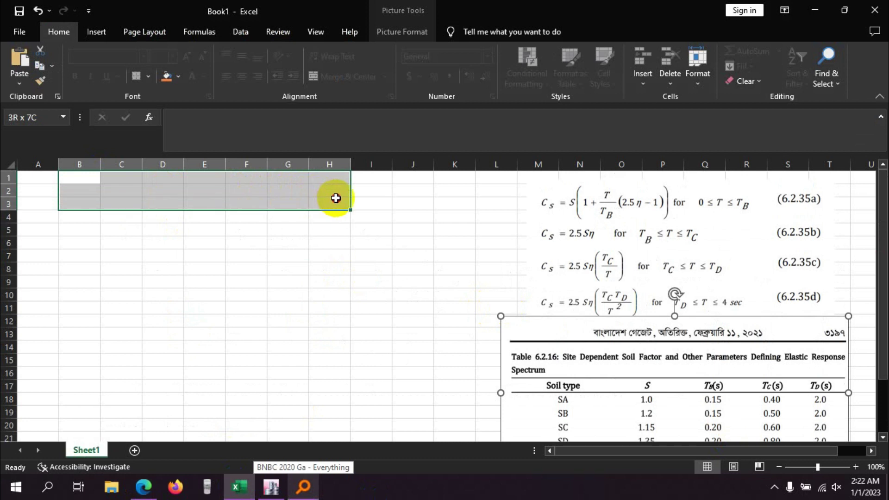
click(324, 76)
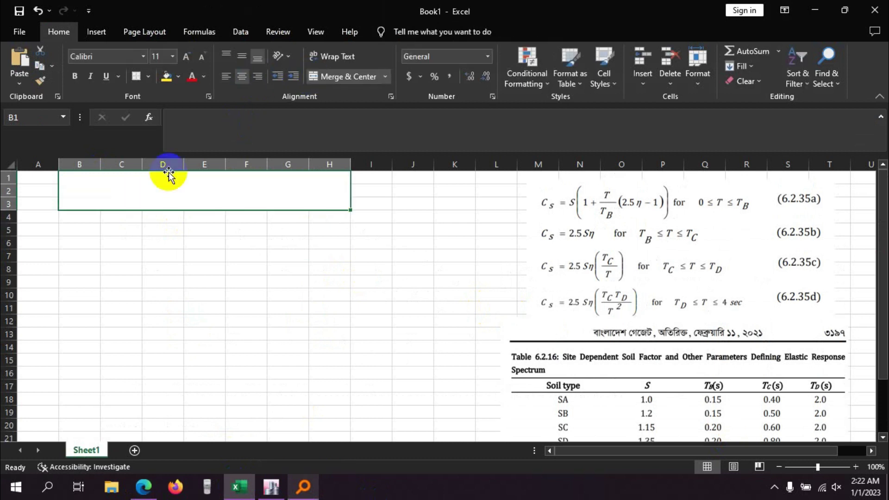
text(BNBC 2020 Response)
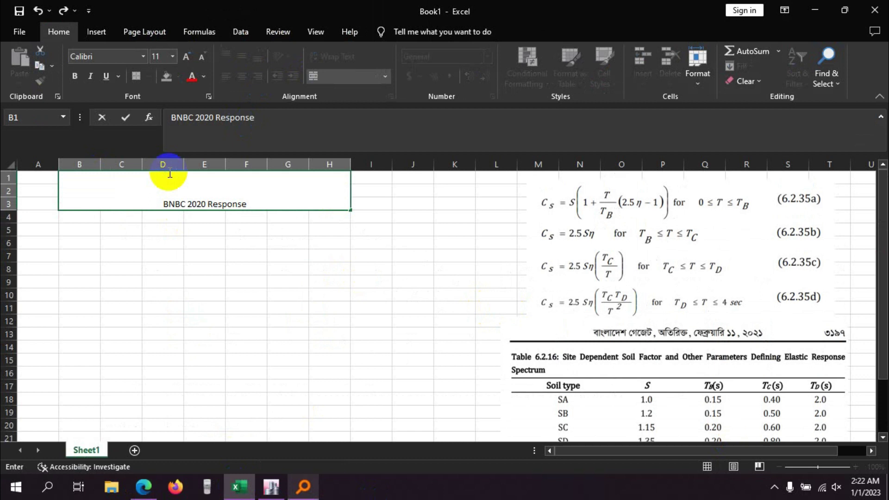
text( Spe)
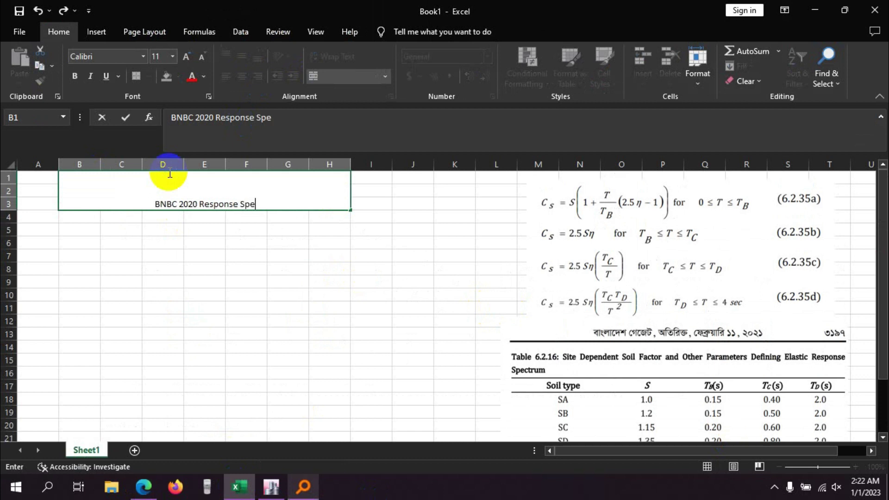
text(ctrum)
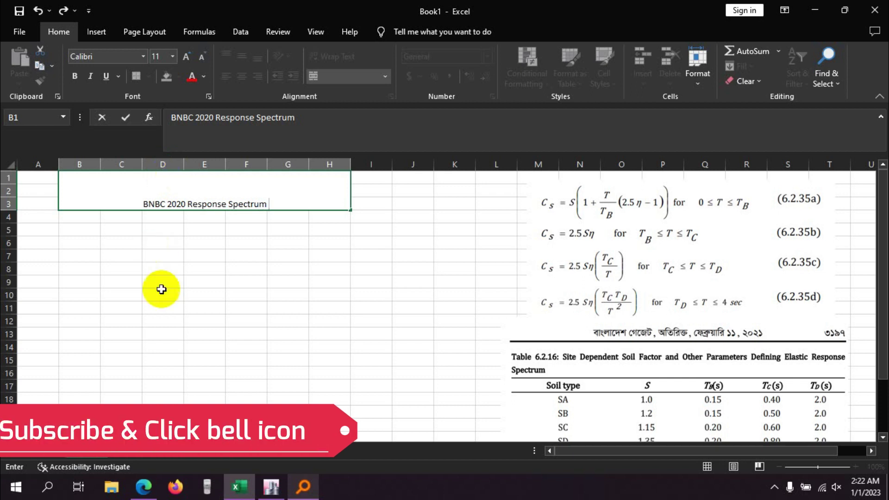
click(164, 291)
Step: Format the title middle-aligned, bold, at font size 18
click(214, 200)
click(241, 56)
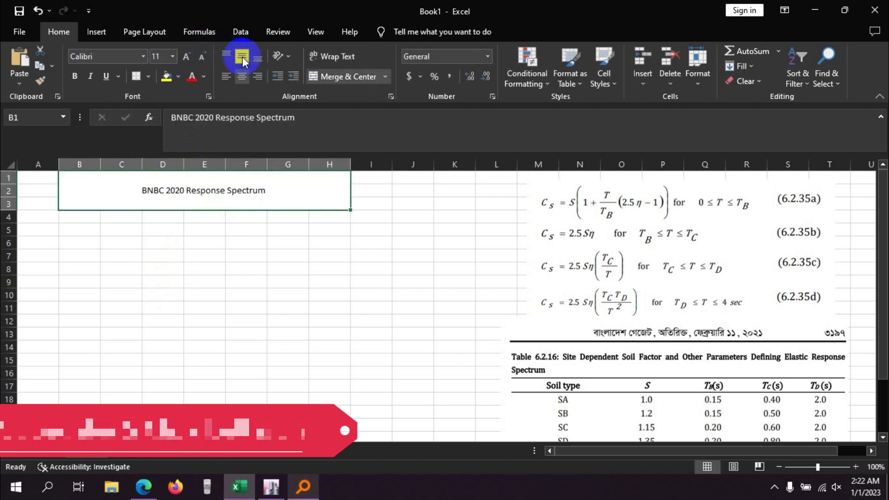
click(185, 56)
click(186, 56)
click(186, 57)
click(185, 57)
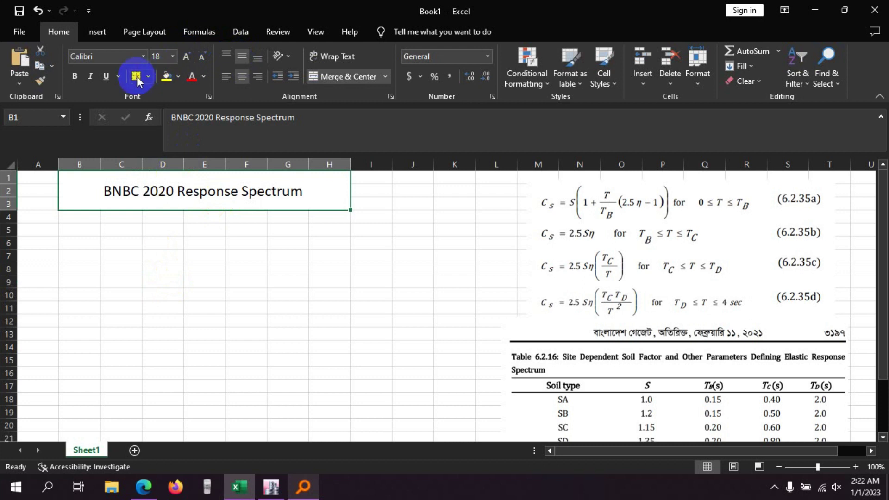
click(74, 76)
click(71, 231)
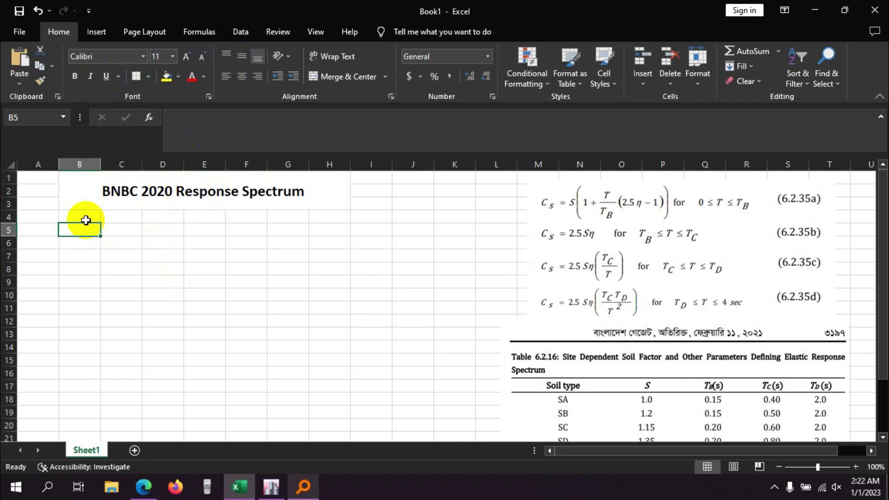
Step: Enter the heading SA in cell B4
click(76, 217)
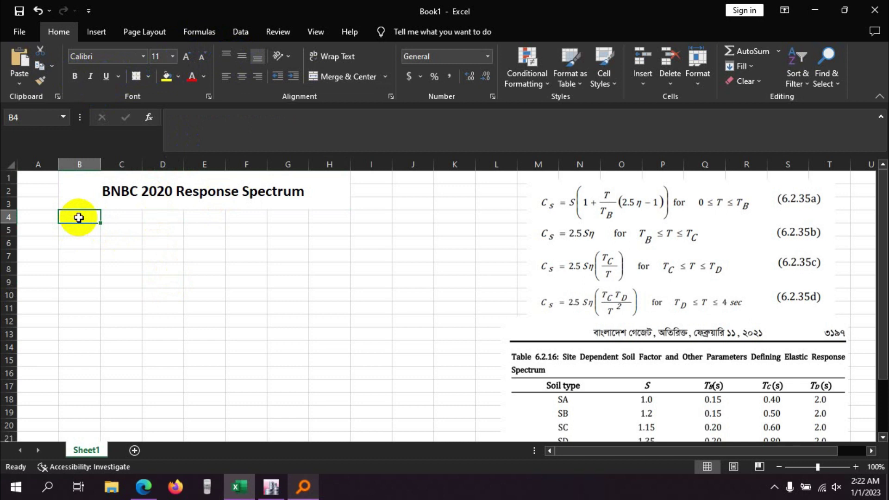
text(SA)
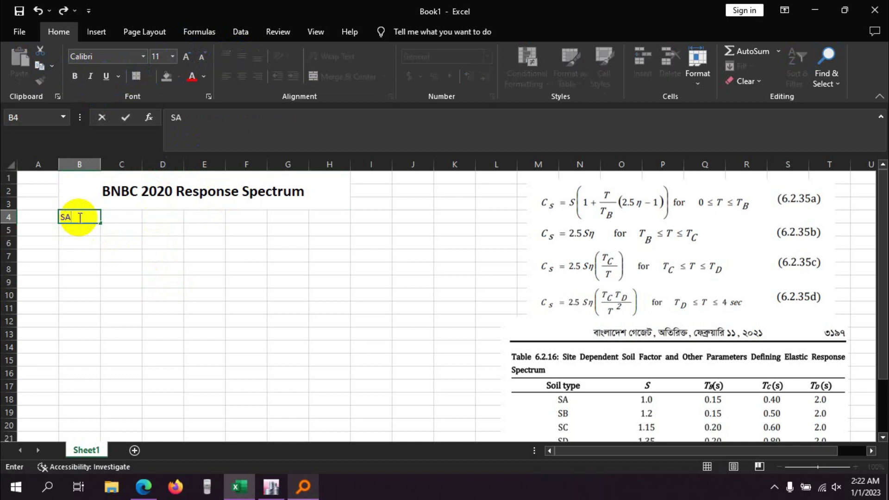
click(73, 230)
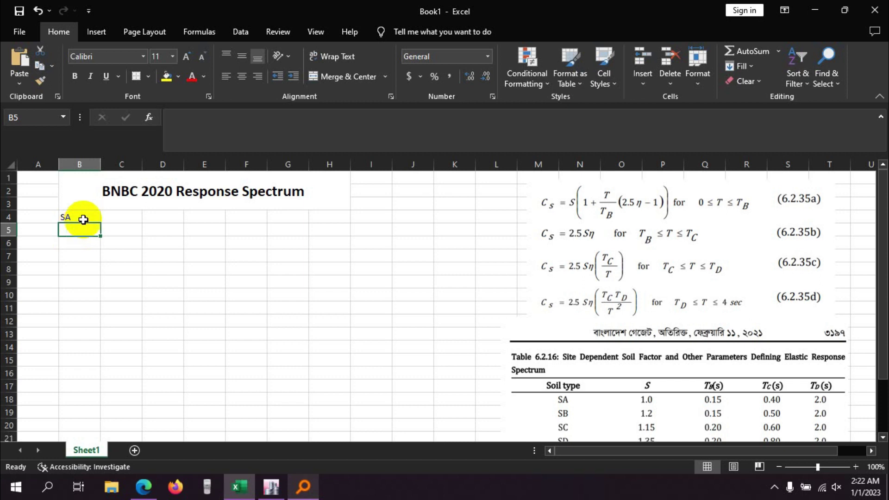
Step: Check the BNBC code PDF and the ETABS response spectrum dialog, ending on Figure 6.2.26
click(79, 218)
click(149, 485)
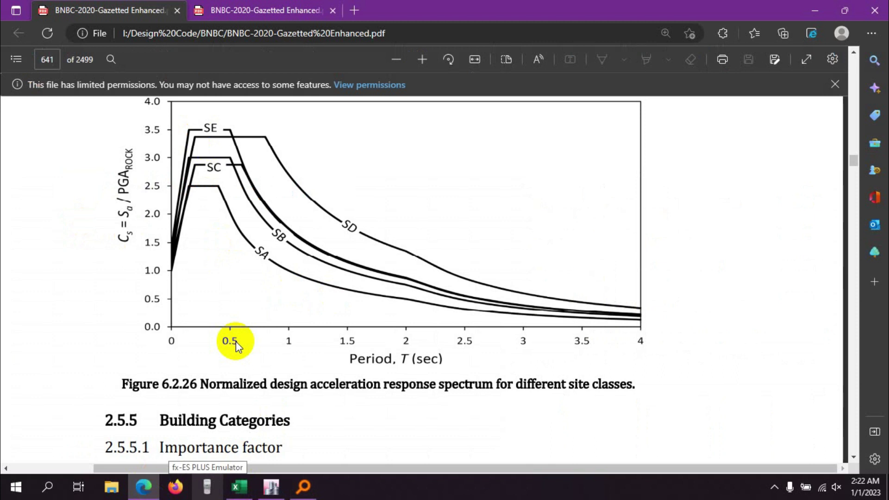
click(271, 486)
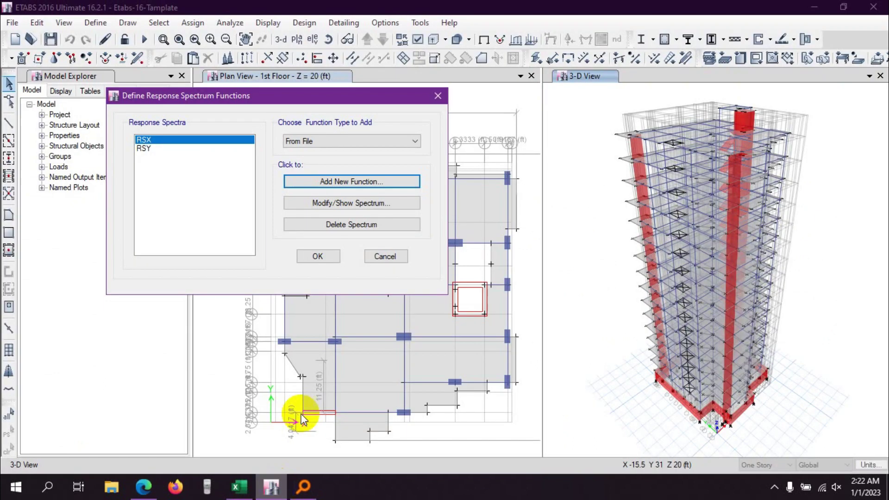
click(143, 486)
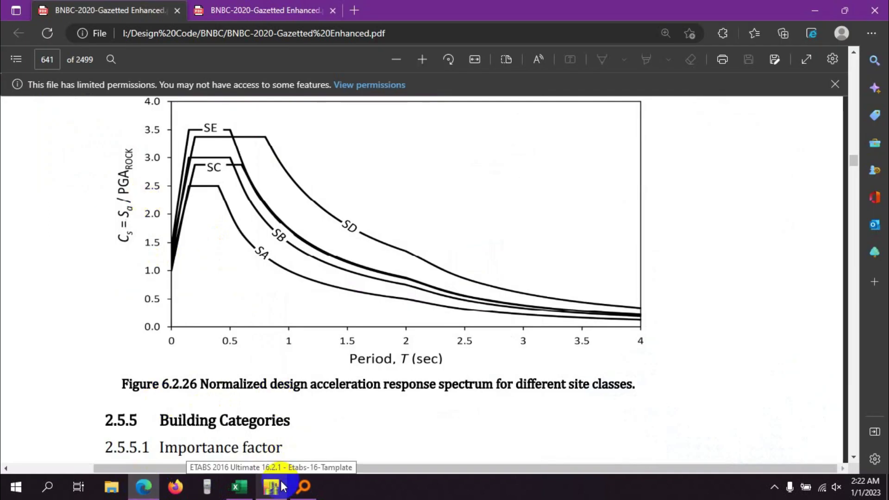
Step: Enter the heading T in A4 and the first period 0 in A5
key(alt+Tab)
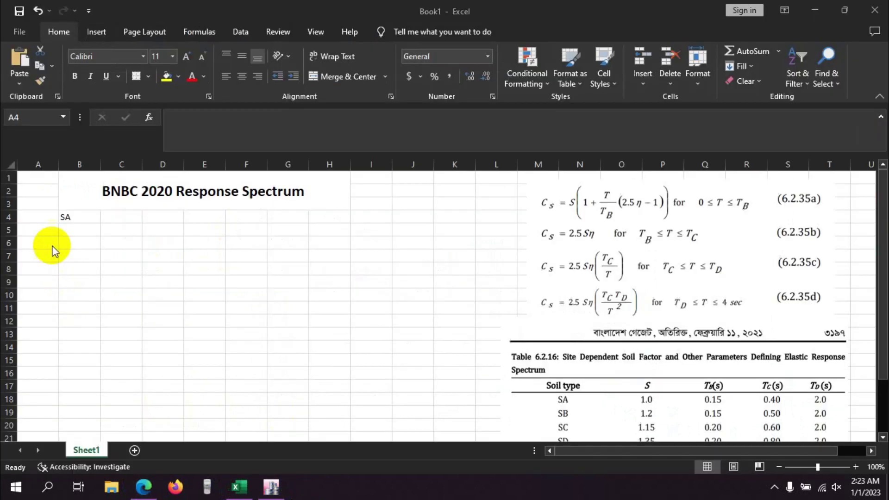
text(T)
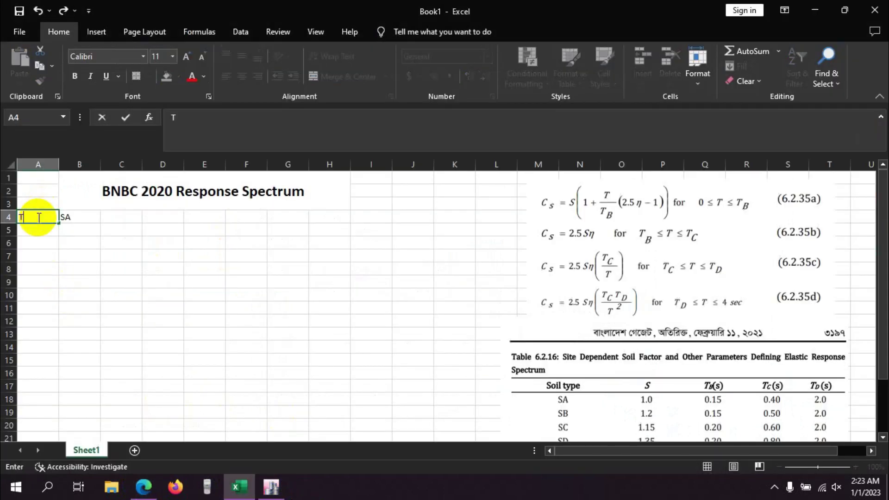
click(30, 237)
click(31, 228)
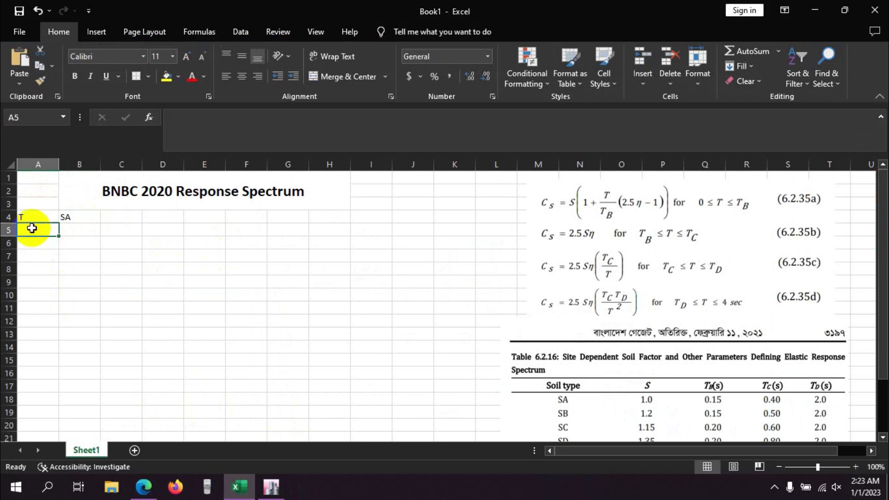
text(0)
key(Return)
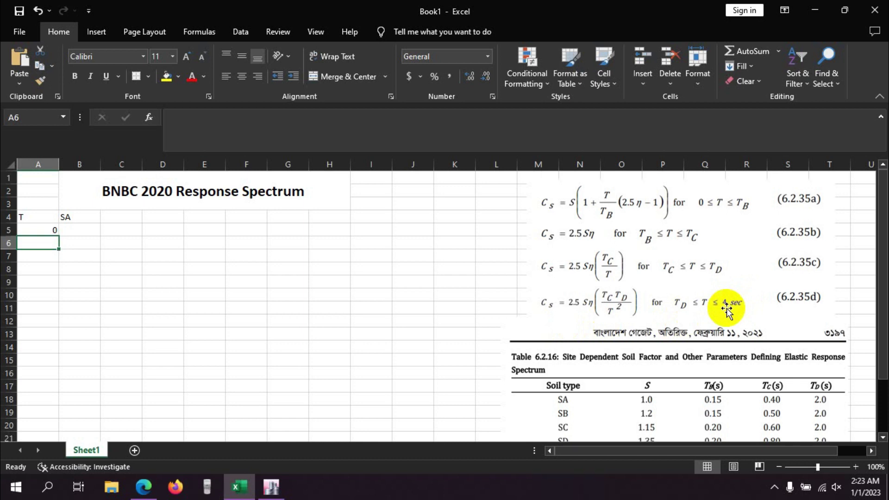
Step: Enter periods 0.05 and 0.1 in A6 and A7
scroll(794, 377, down, 3)
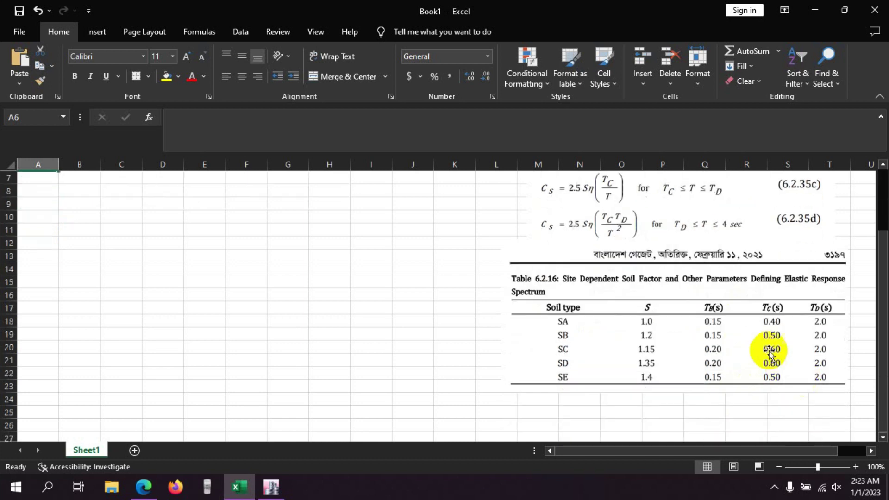
scroll(770, 347, up, 3)
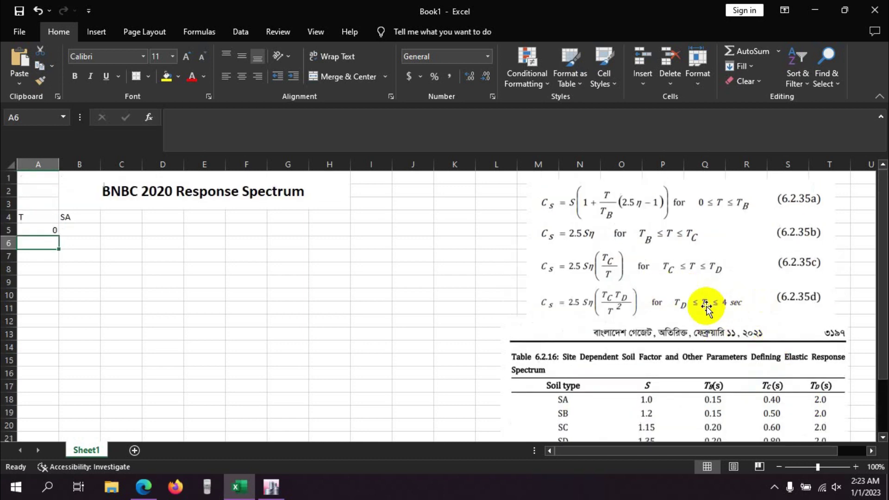
text(.05)
key(Return)
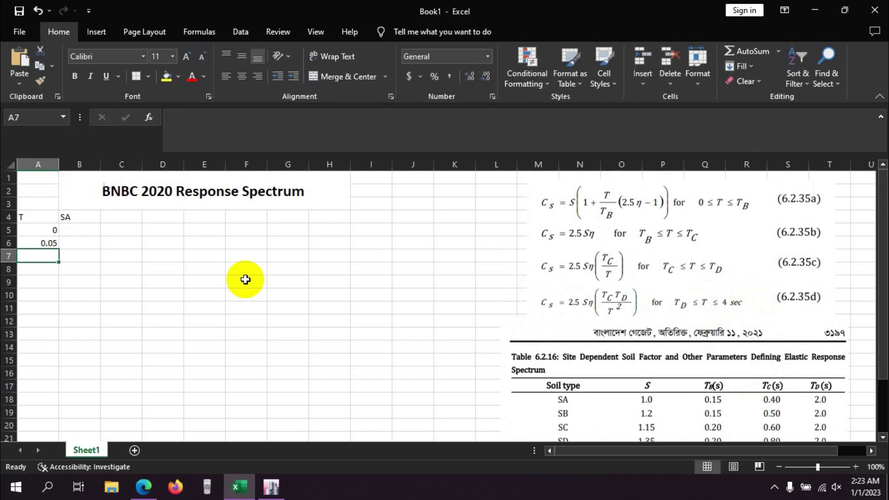
text(.01)
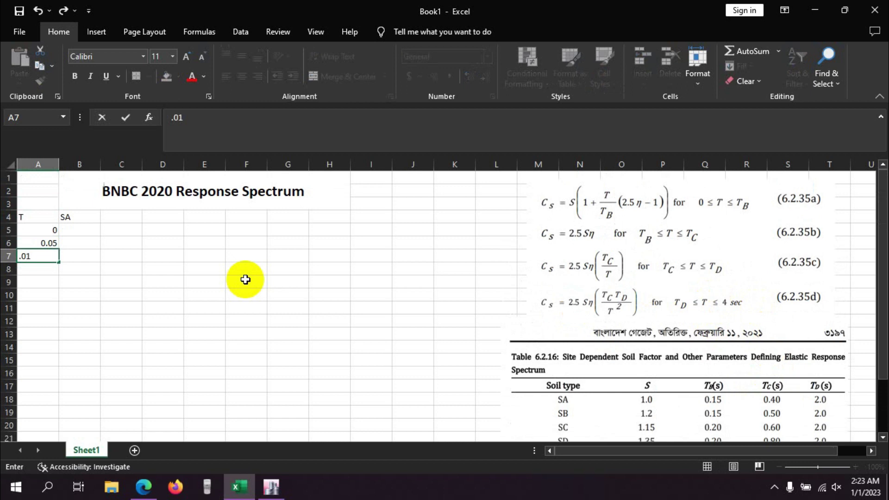
text(0)
key(Return)
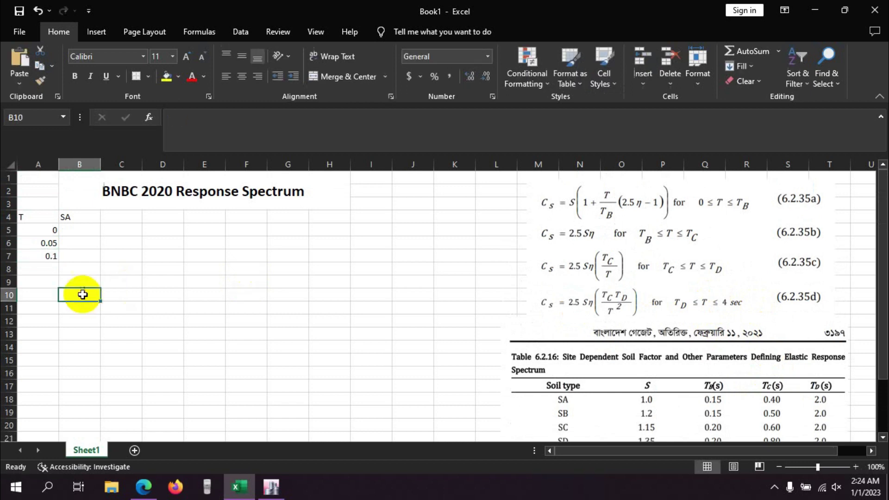
Step: Extend the A6:A7 period series down to row 85, reaching T = 4
click(53, 243)
click(47, 230)
click(49, 243)
drag(48, 243, 60, 444)
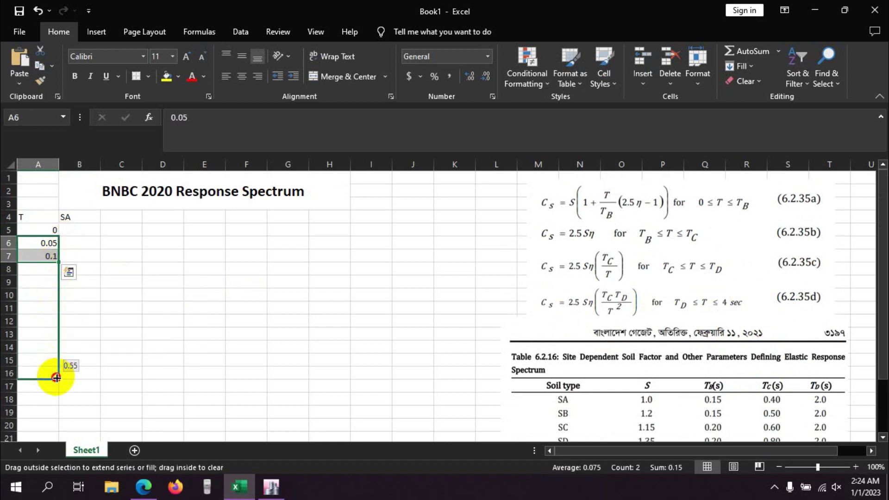
mouse_move(60, 444)
mouse_down()
mouse_move(54, 463)
mouse_move(50, 305)
mouse_up()
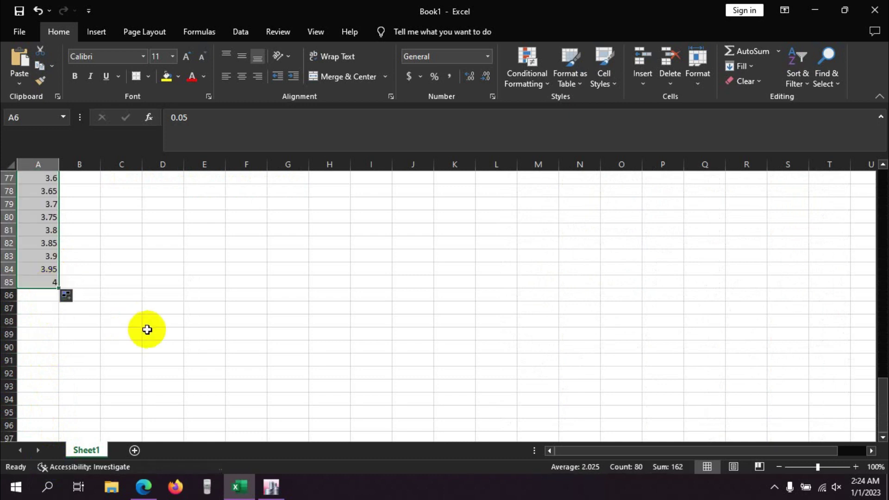
scroll(148, 328, up, 6)
scroll(151, 327, up, 11)
scroll(151, 327, up, 6)
scroll(149, 322, up, 3)
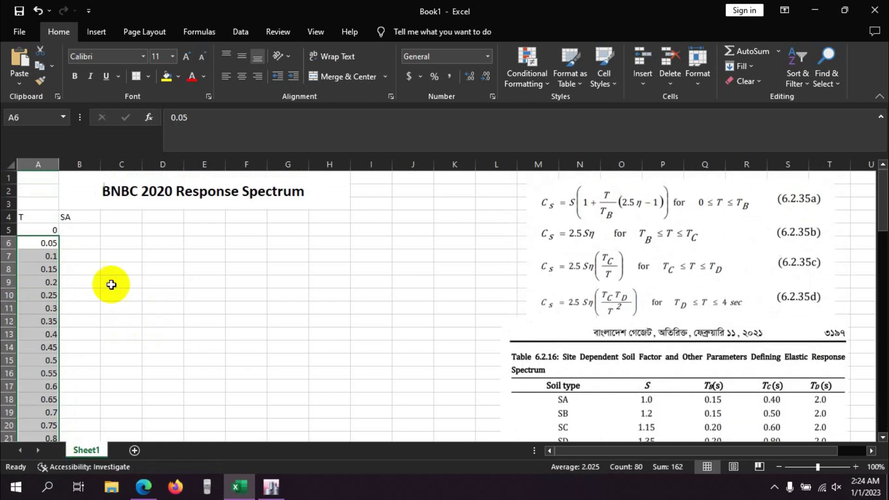
click(75, 234)
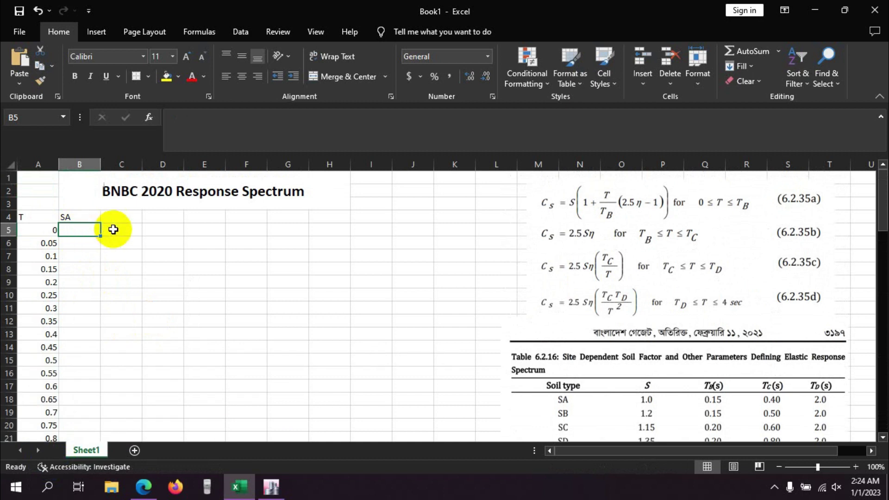
Step: Type =1*(1+(A5/.15)(2.5*1-1) into B5, referencing the period in A5
click(74, 243)
click(84, 227)
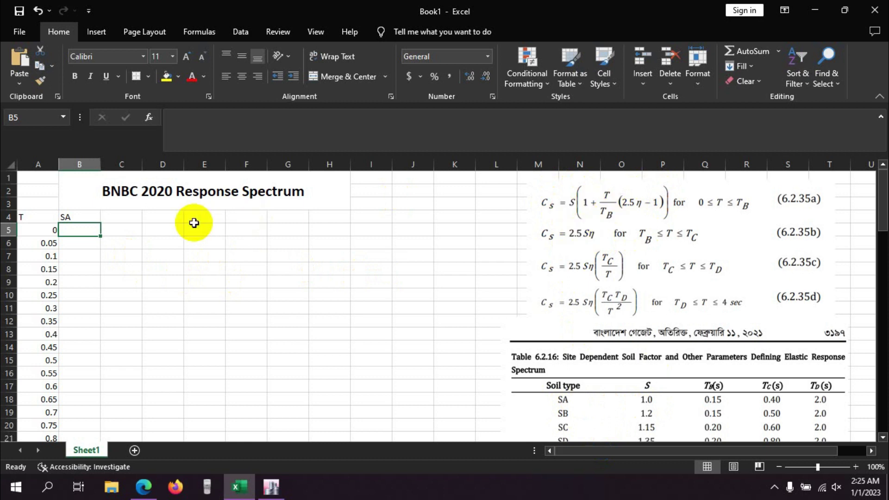
text(=1*(1+)
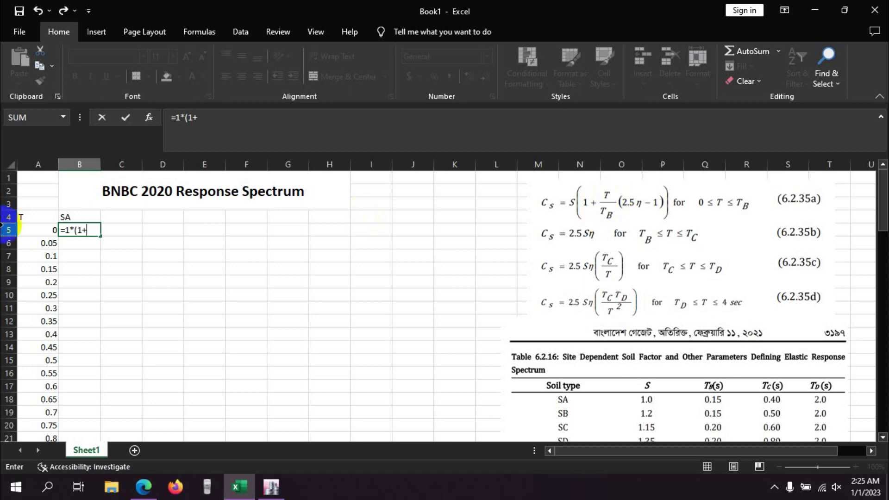
click(37, 229)
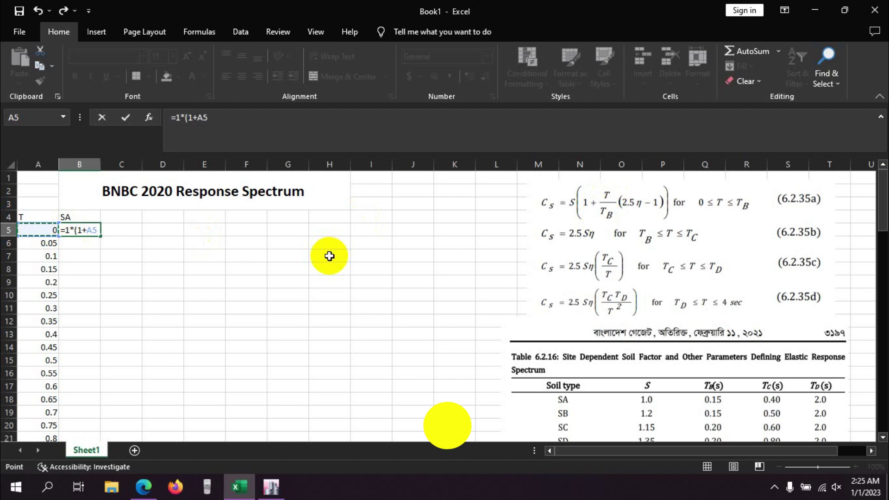
click(86, 230)
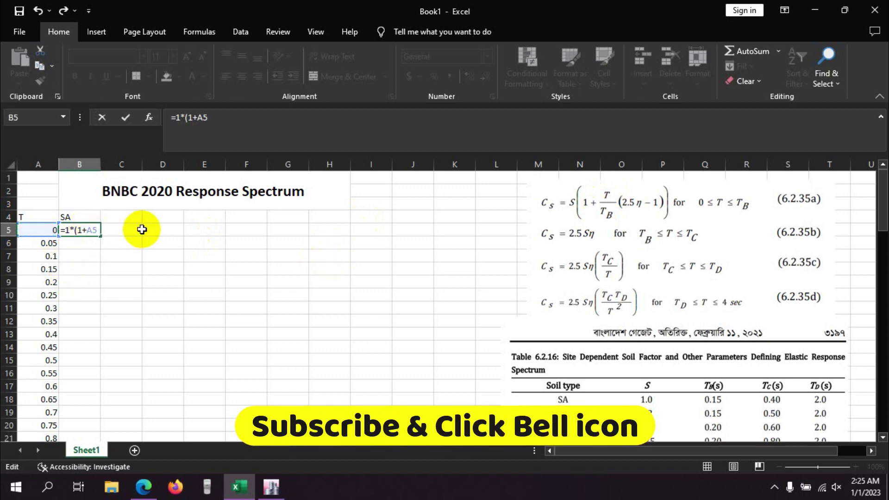
text(()
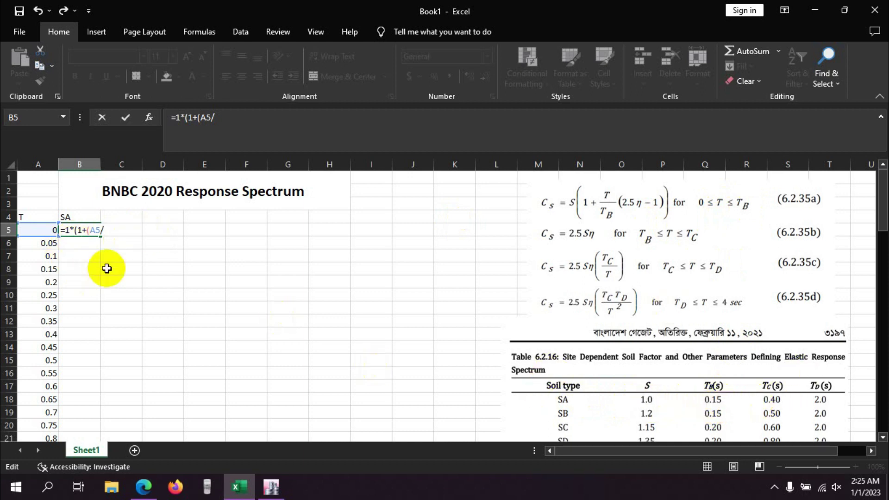
text(15)(2.5*1-)
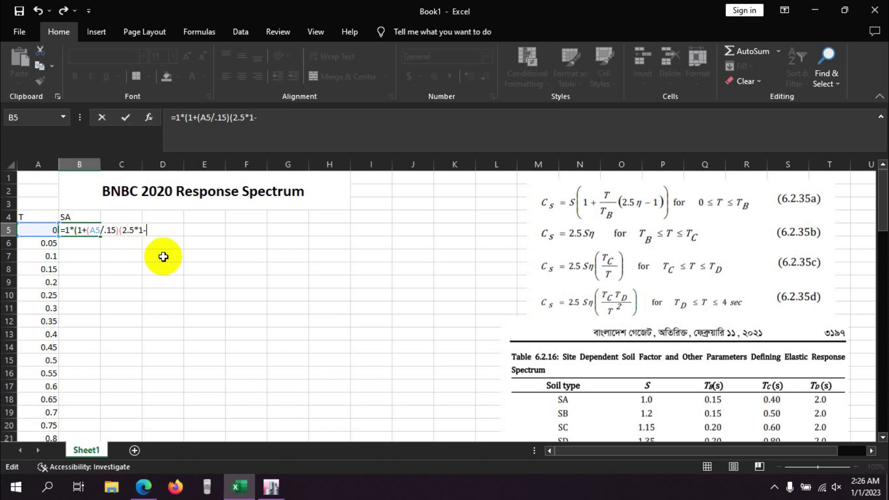
Step: Complete B5's formula, accept Excel's correction, and fill to B8 giving 1, 1.5, 2, 2.5
text()))
key(Return)
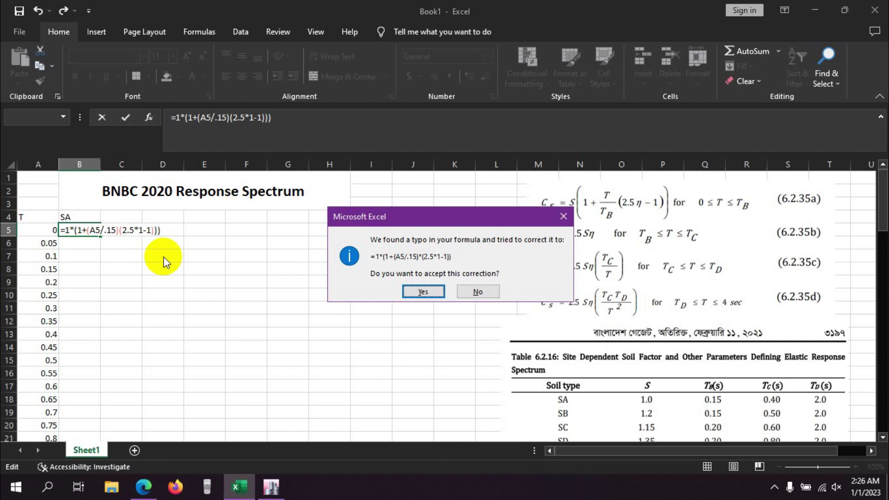
click(421, 292)
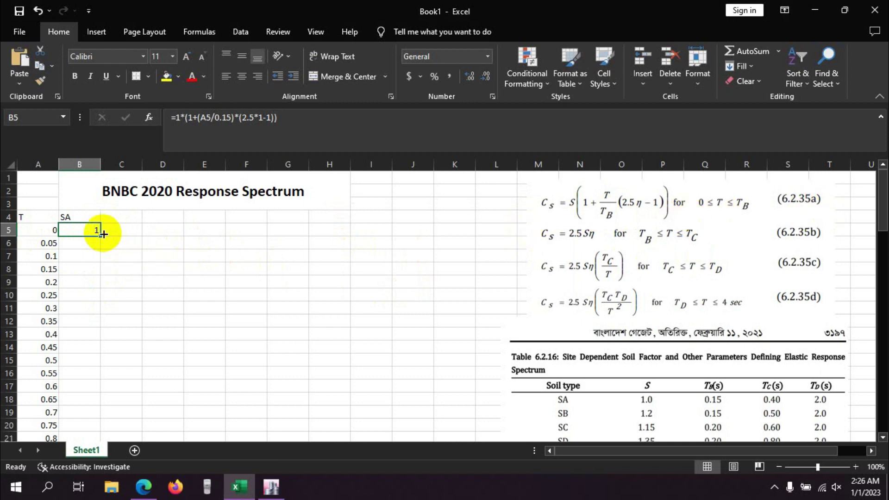
drag(99, 235, 100, 271)
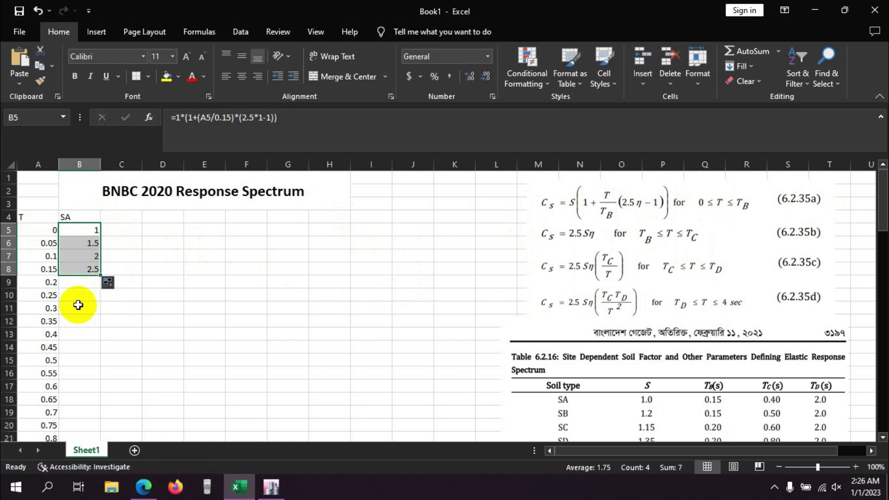
click(73, 269)
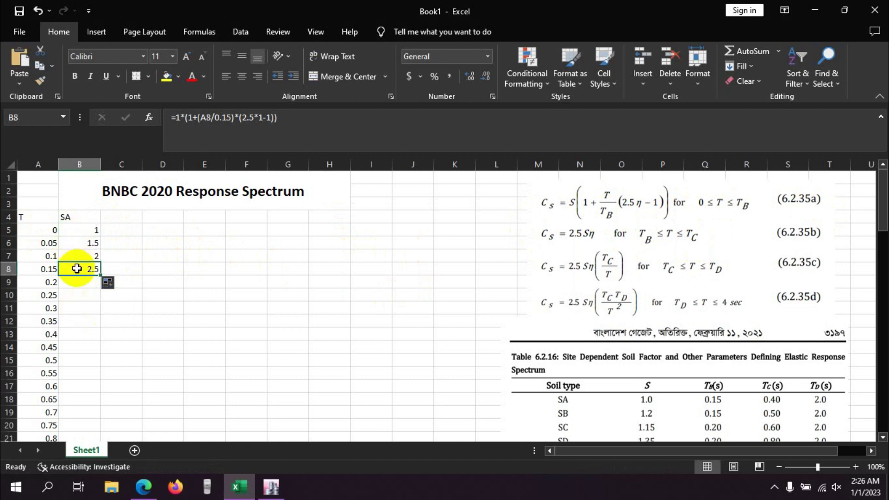
scroll(688, 387, down, 1)
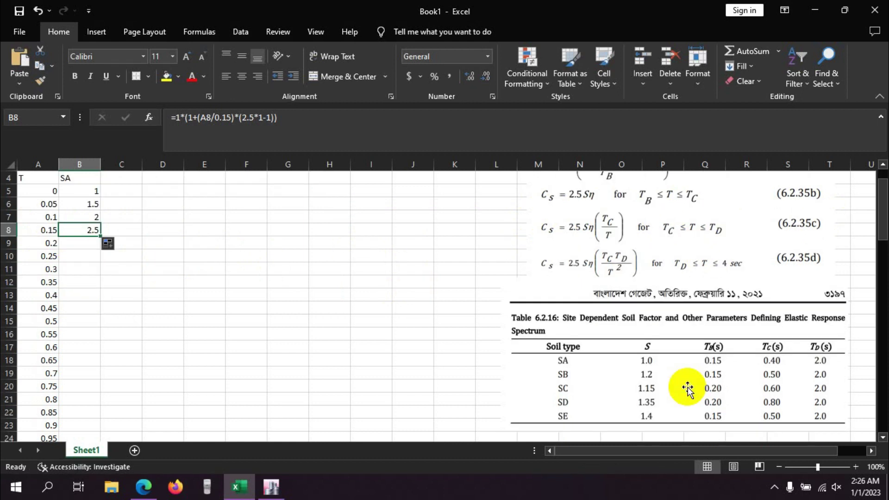
scroll(718, 354, down, 1)
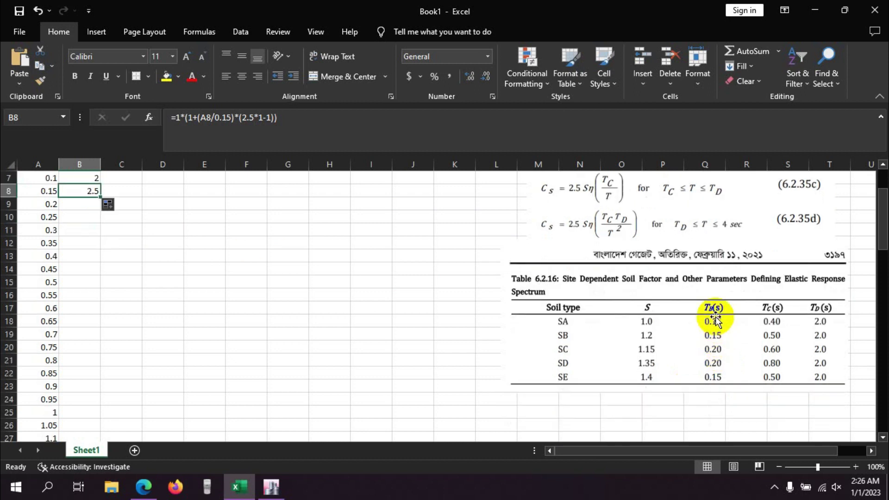
scroll(708, 324, up, 2)
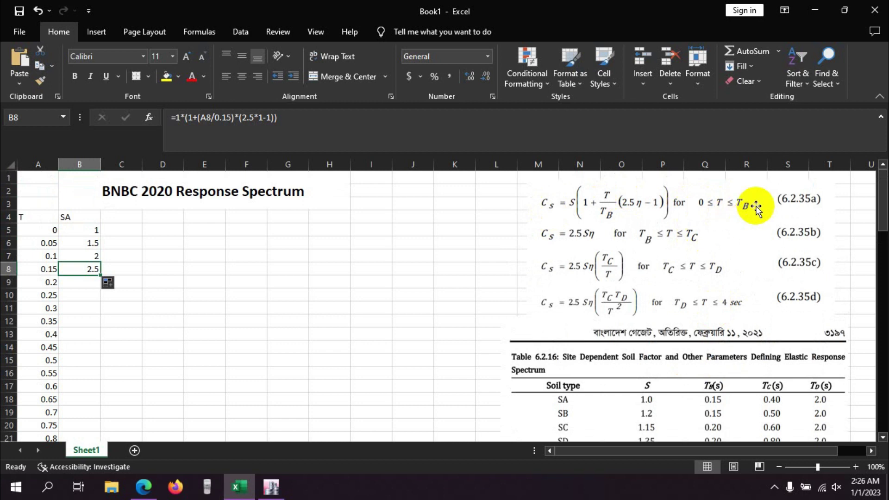
scroll(616, 324, down, 1)
scroll(602, 319, up, 1)
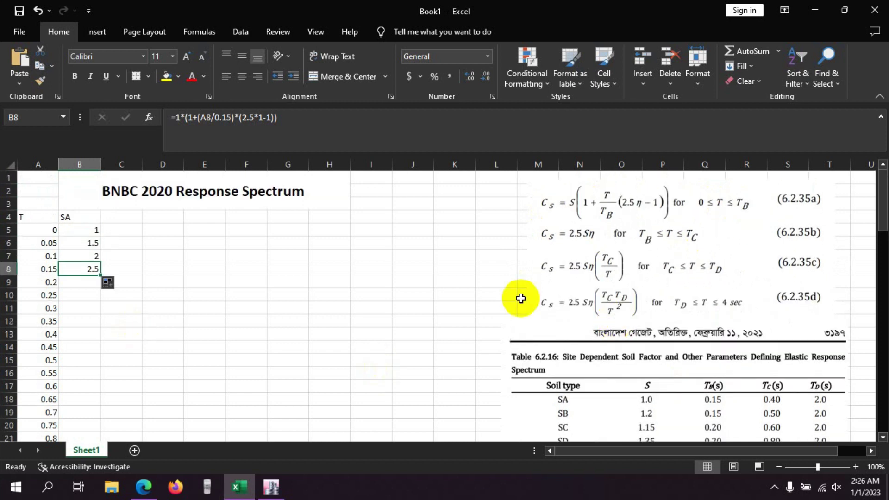
click(46, 230)
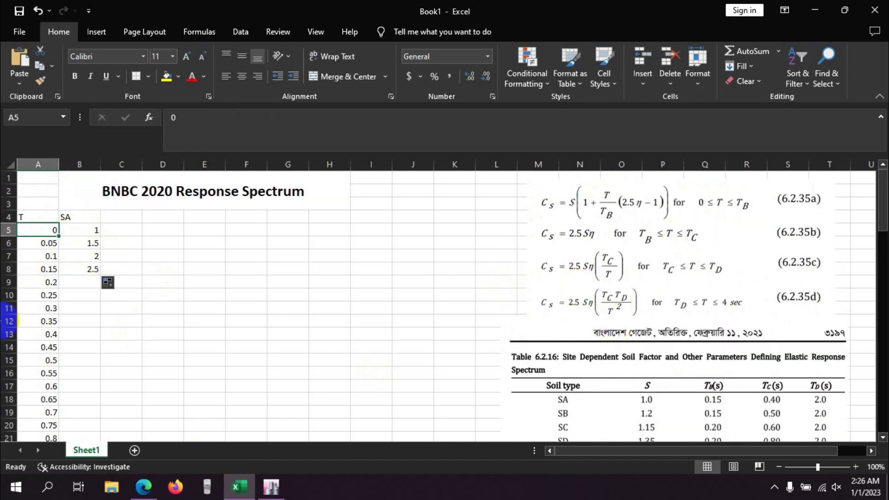
scroll(694, 358, down, 1)
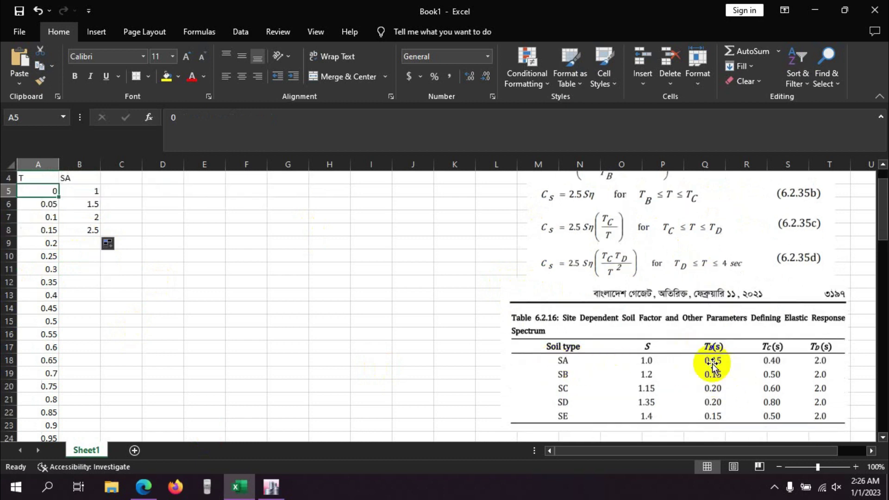
scroll(263, 292, up, 1)
click(74, 273)
click(83, 280)
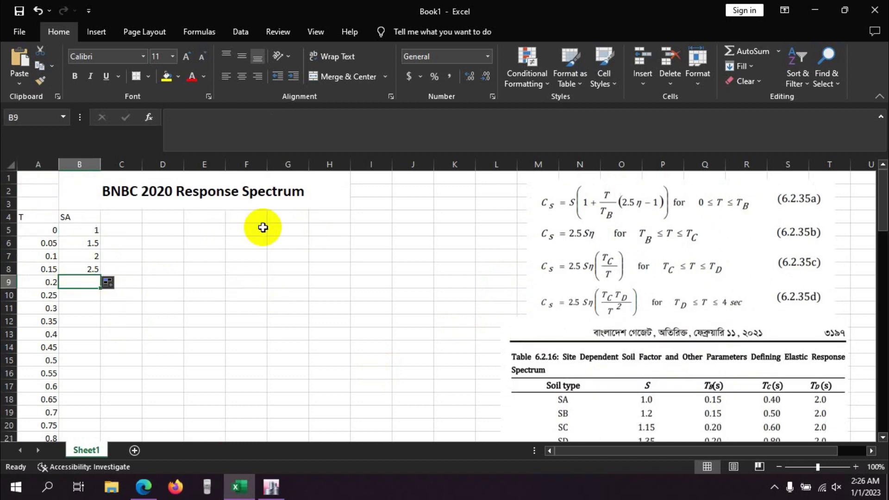
click(581, 270)
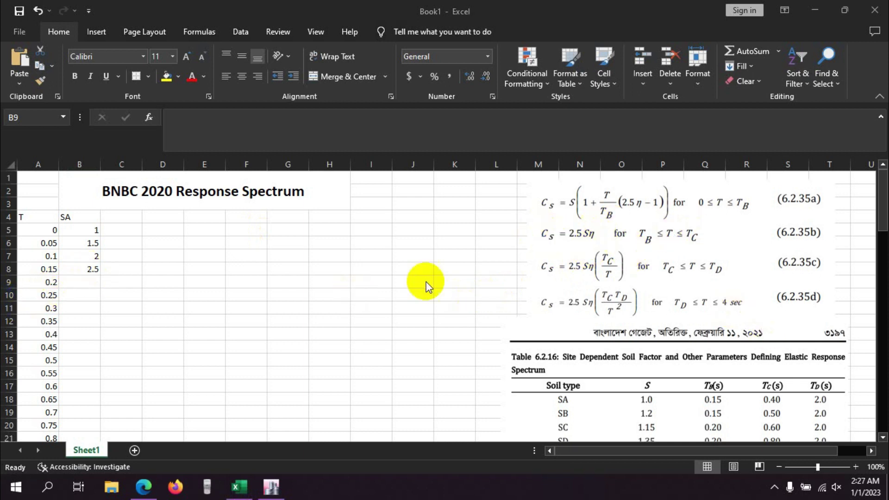
Step: Enter =2.5*1*1 in B9 and fill it down to B13 for T 0.2–0.4
click(87, 281)
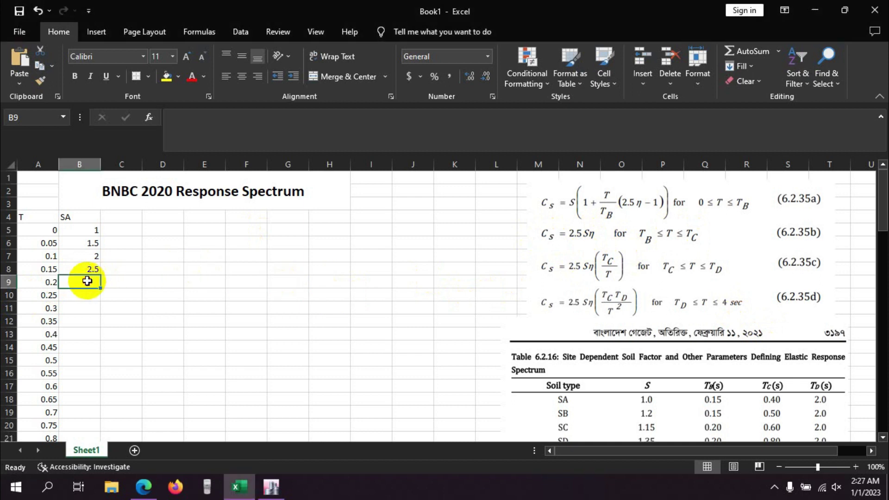
text(=2.5*1*1)
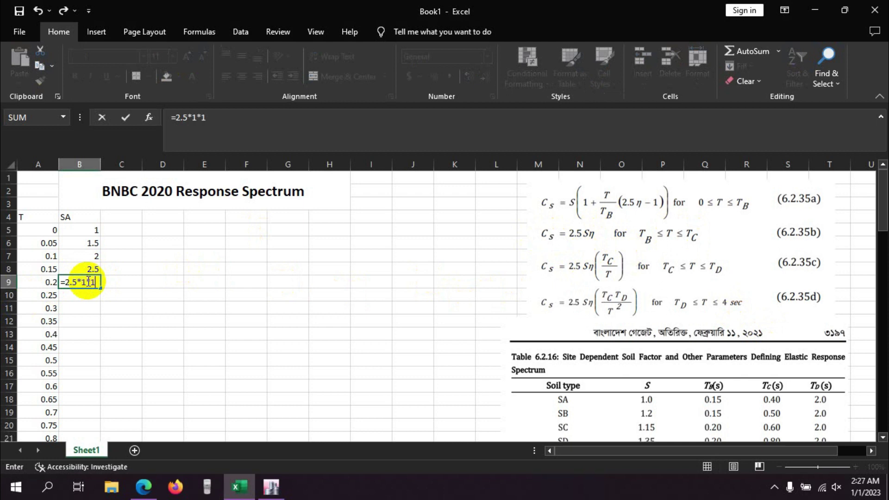
key(Return)
click(87, 281)
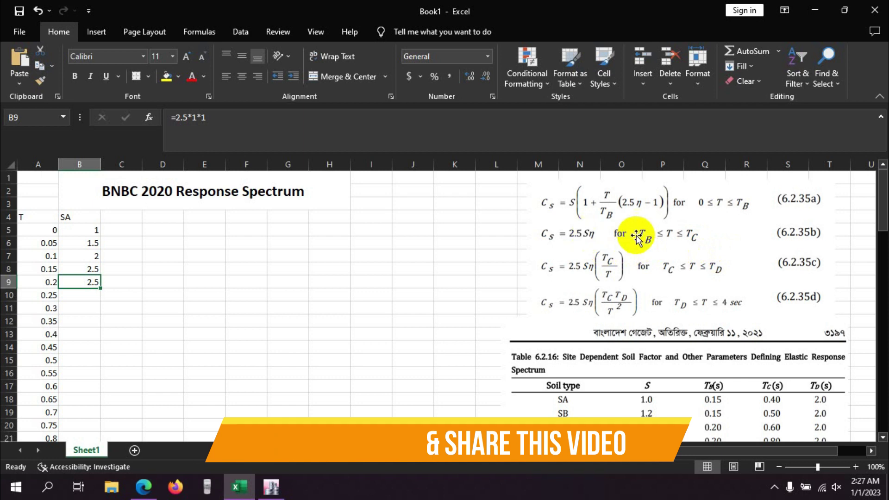
scroll(644, 267, down, 1)
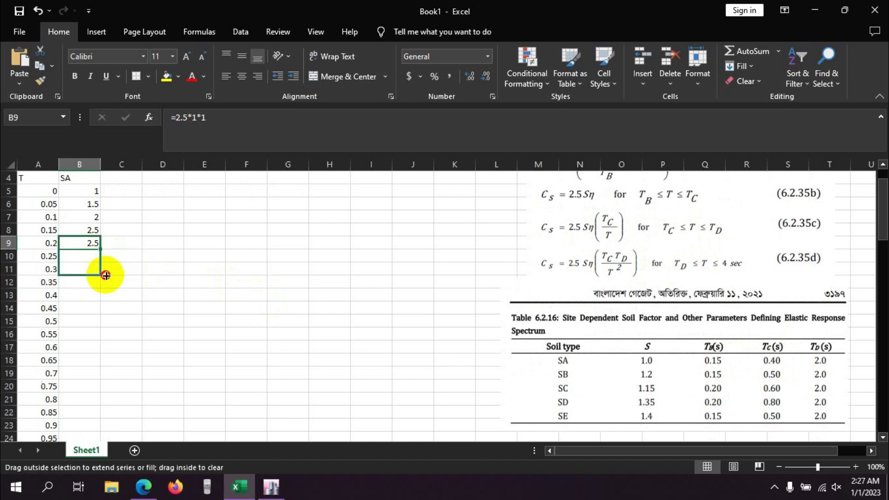
drag(100, 249, 101, 298)
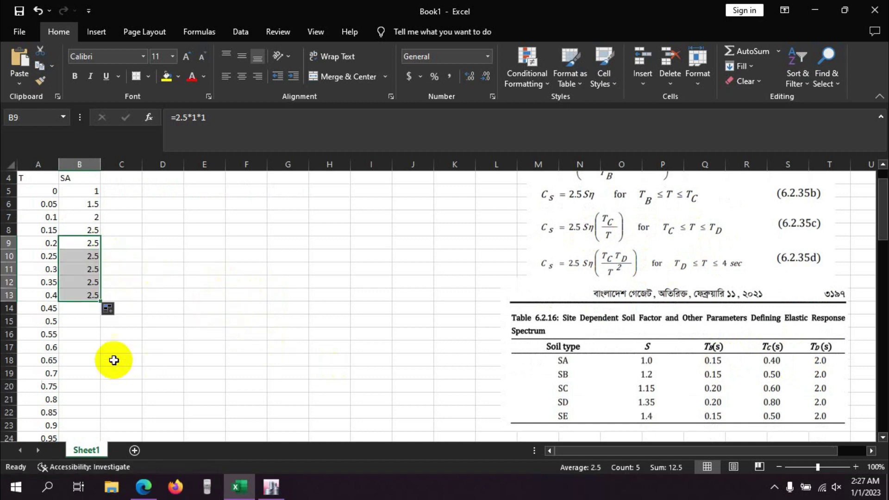
click(84, 307)
scroll(572, 241, up, 1)
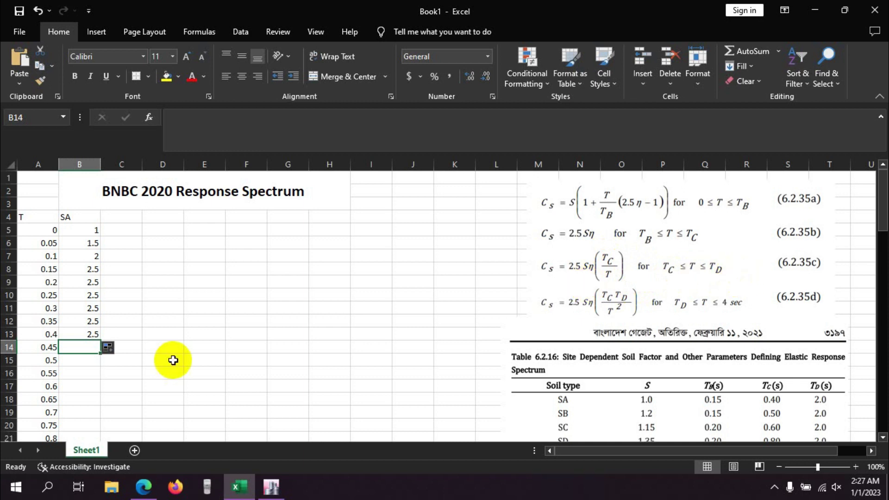
Step: Enter =2.5*1*1*(0.4/A14) in B14, giving SA 2.222222
text(=)
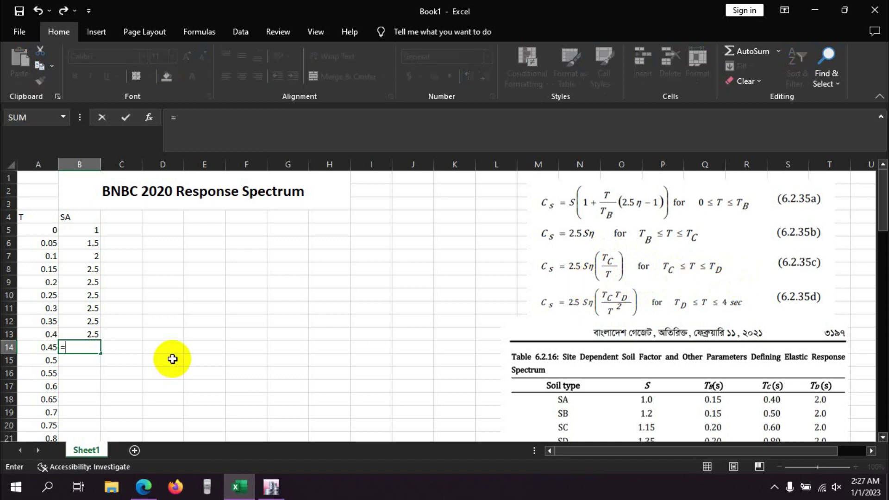
text(2.5*1*1*(.4/)
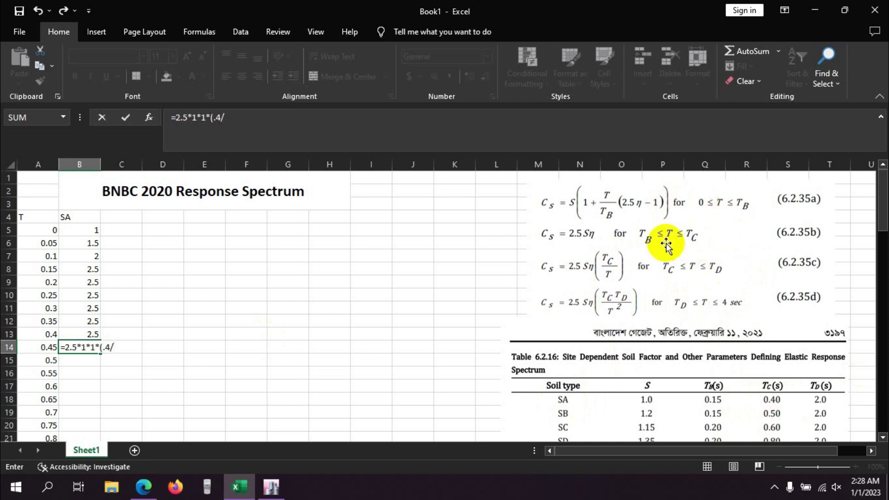
click(45, 347)
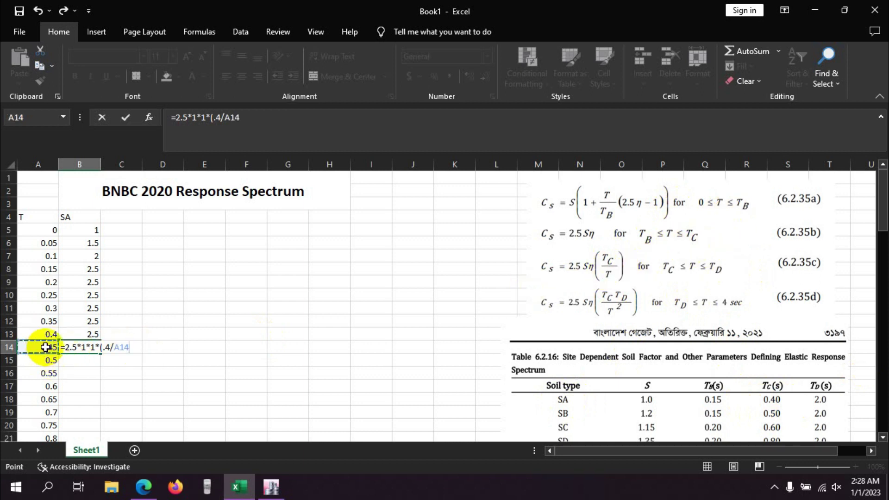
text())
key(Return)
Step: Fill the B14 formula down to B45, where SA reaches 0.5 at T 2
click(71, 346)
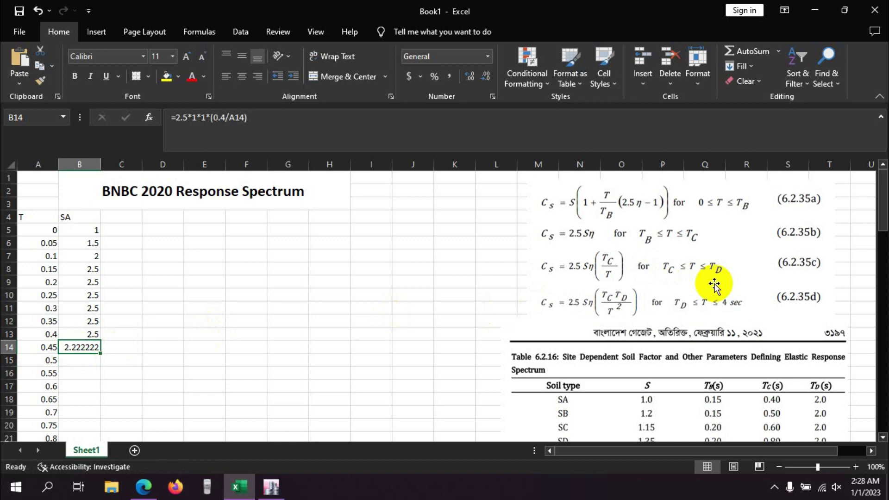
scroll(730, 289, down, 1)
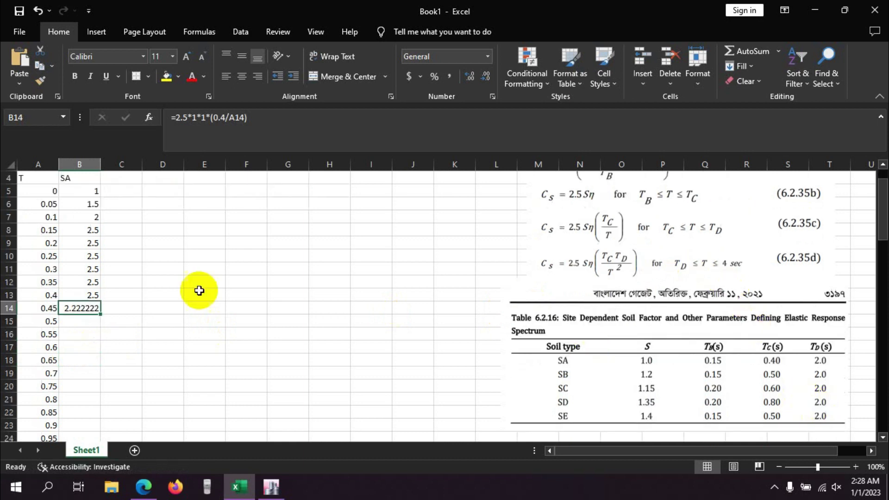
scroll(97, 323, down, 1)
mouse_move(100, 274)
mouse_down()
mouse_move(98, 423)
mouse_move(95, 410)
mouse_up()
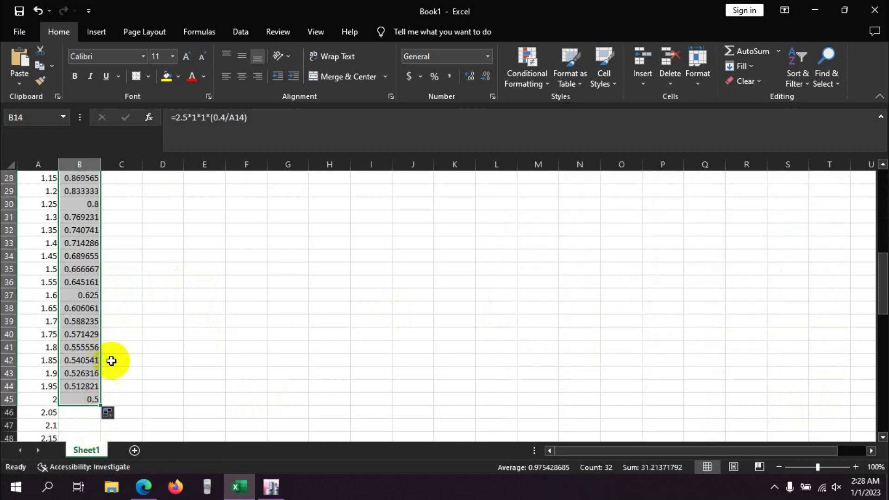
scroll(138, 347, up, 4)
scroll(264, 343, down, 1)
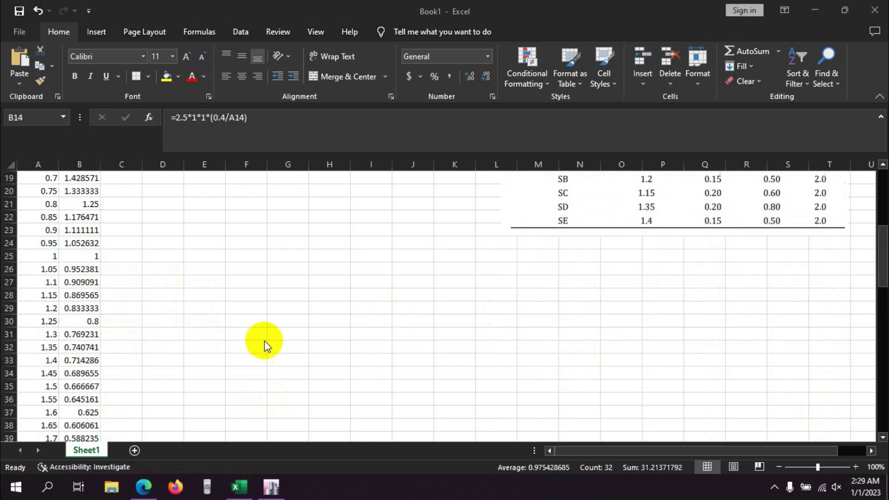
scroll(185, 315, down, 4)
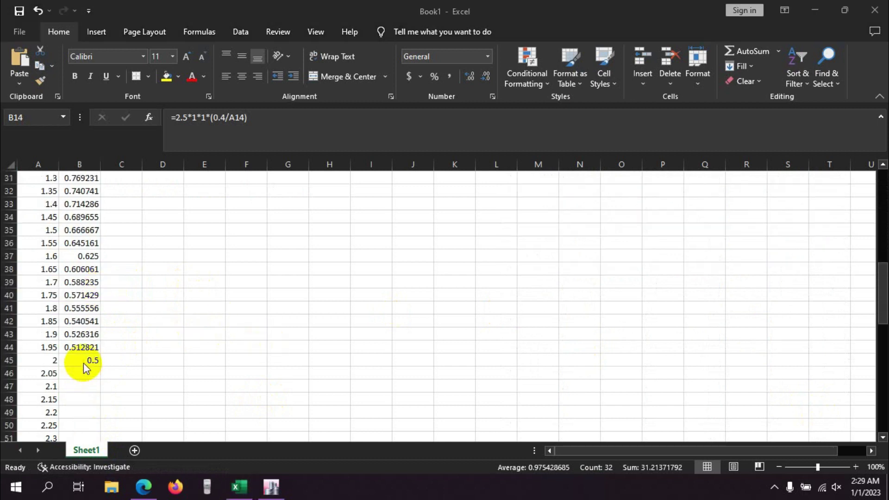
scroll(268, 338, up, 6)
scroll(269, 338, up, 4)
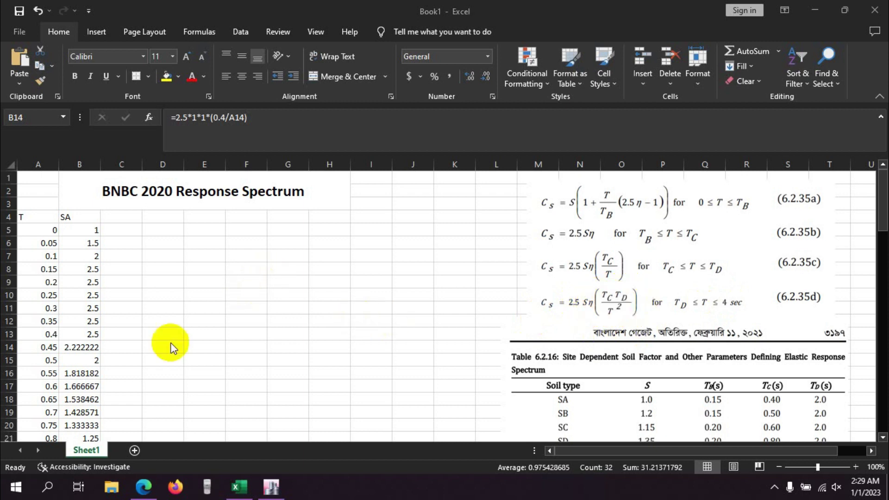
scroll(185, 324, down, 2)
scroll(185, 313, down, 1)
scroll(158, 342, down, 3)
scroll(134, 360, down, 3)
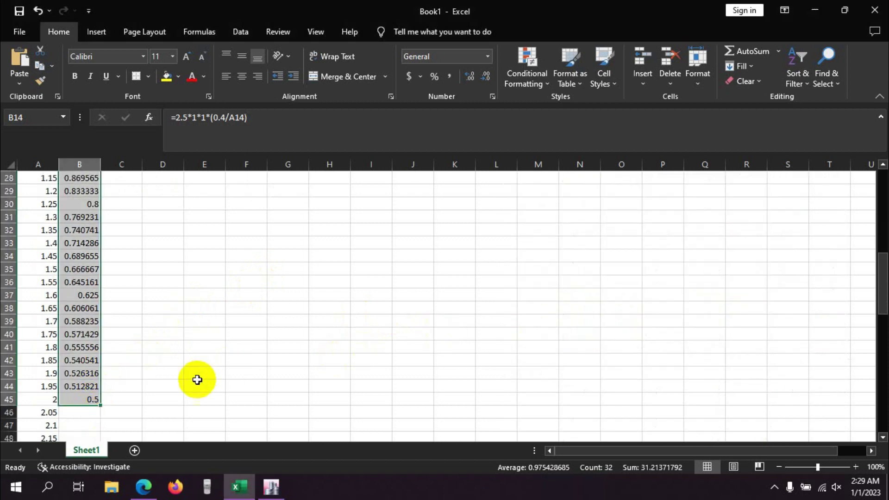
click(86, 412)
scroll(468, 258, up, 3)
scroll(670, 227, up, 5)
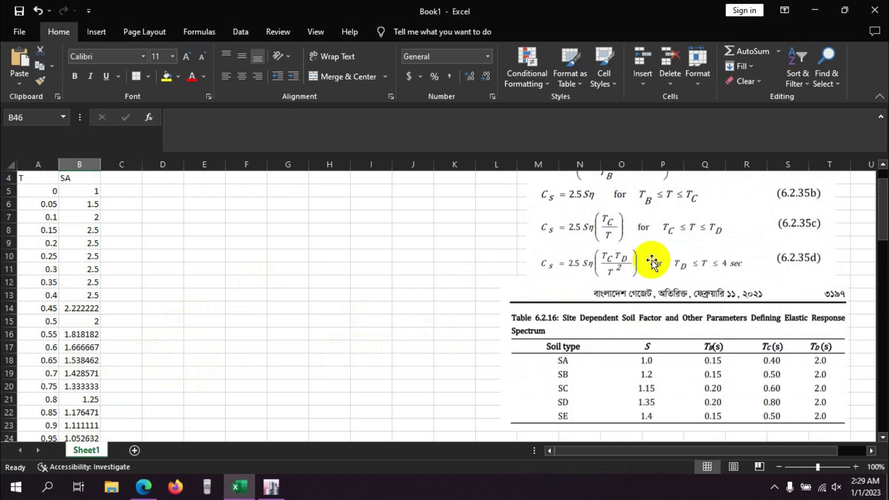
Step: Drag the soil-factor table and equations pictures down toward row 46
drag(647, 346, 609, 327)
scroll(644, 217, down, 4)
drag(644, 216, 600, 371)
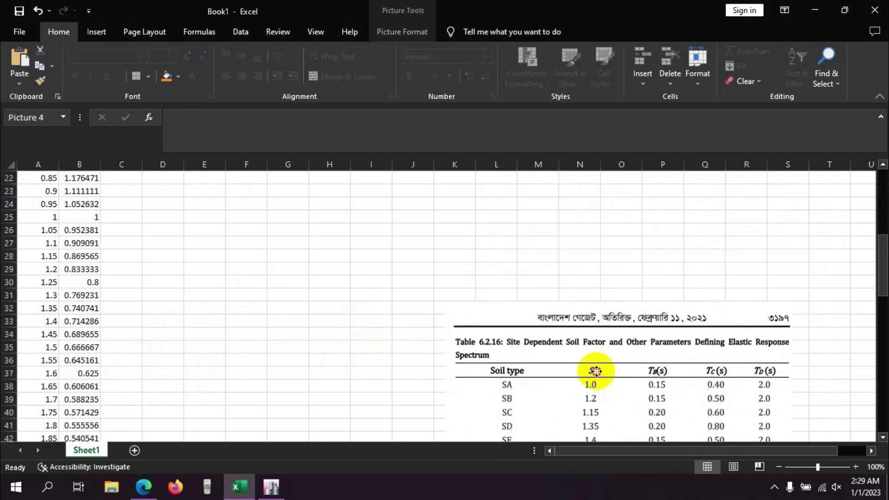
scroll(610, 204, down, 2)
scroll(579, 272, up, 5)
scroll(619, 216, up, 4)
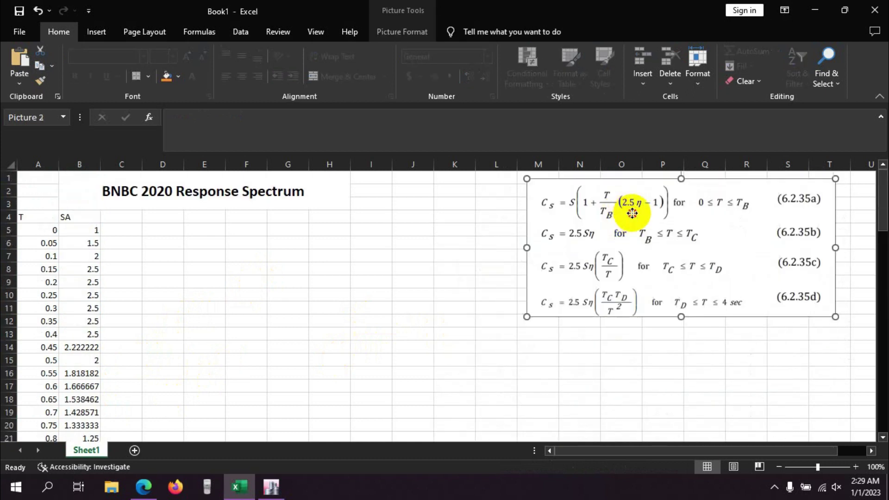
drag(631, 209, 433, 262)
scroll(435, 257, down, 5)
drag(475, 227, 507, 338)
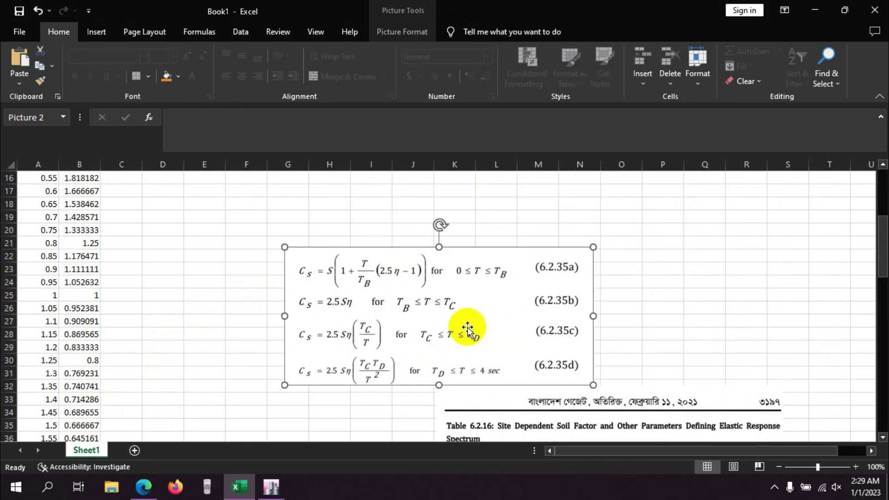
scroll(501, 277, down, 6)
Step: Arrange the equations and soil-table pictures side by side beside rows 45–55
drag(543, 268, 613, 362)
scroll(376, 228, up, 3)
drag(387, 238, 347, 373)
scroll(347, 373, down, 4)
drag(397, 258, 378, 324)
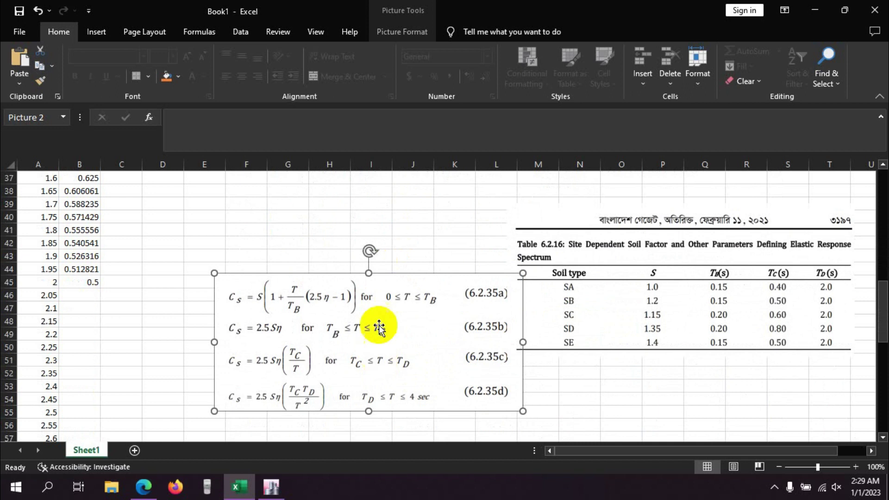
drag(598, 318, 615, 380)
drag(353, 349, 303, 349)
click(686, 345)
drag(686, 345, 671, 349)
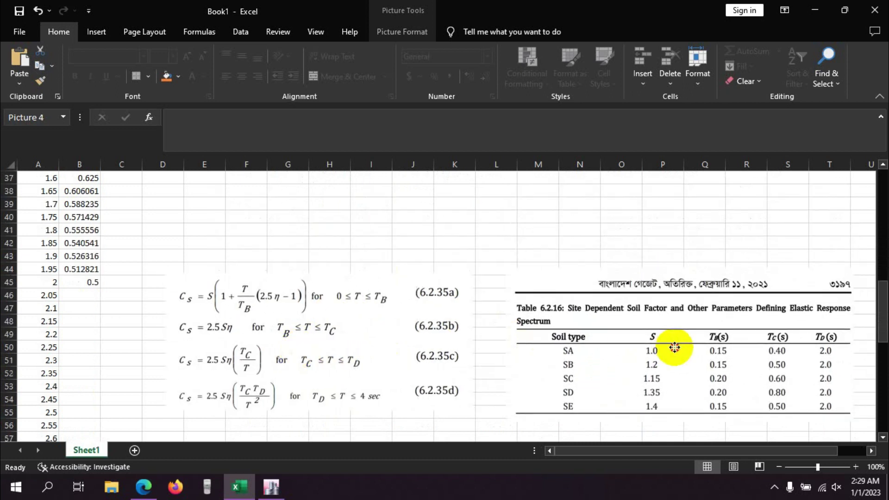
click(83, 297)
Step: Enter =2.5*1*1*(0.4*2/A46^2) in B46, giving SA 0.475907 at T 2.05
text(=)
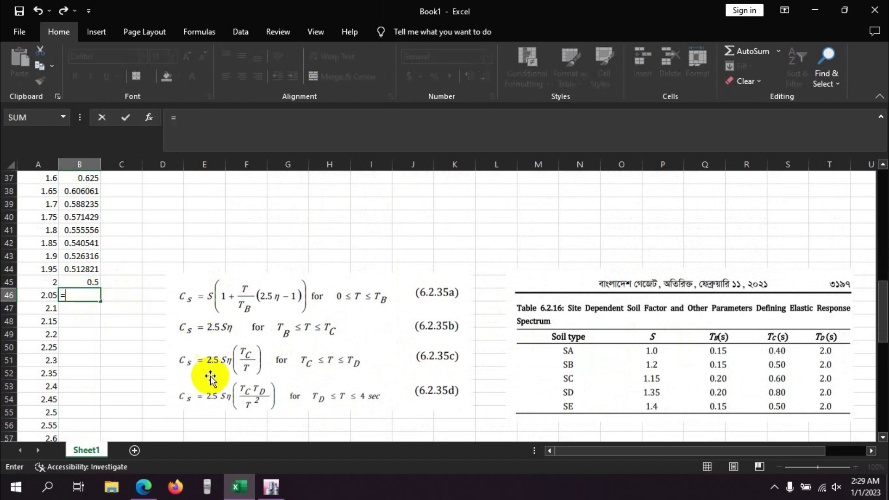
text(2.4)
key(BackSpace)
text(3)
text(5*1*)
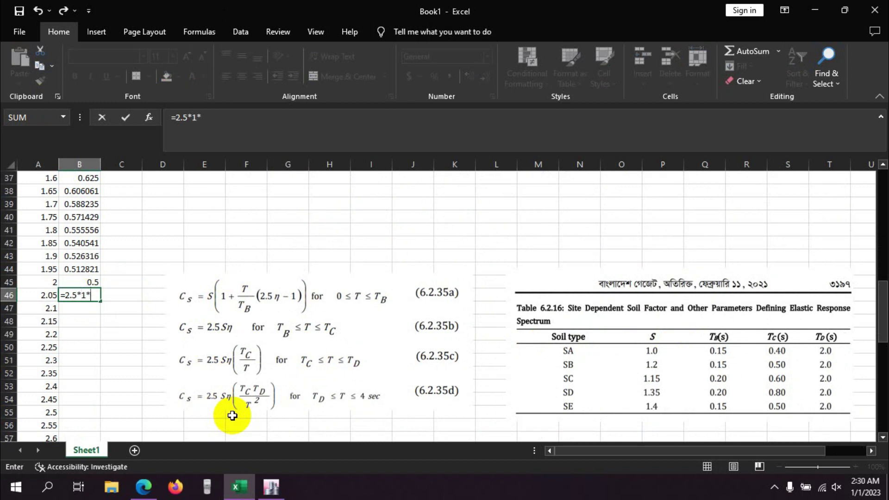
text(1*(.4*2/)
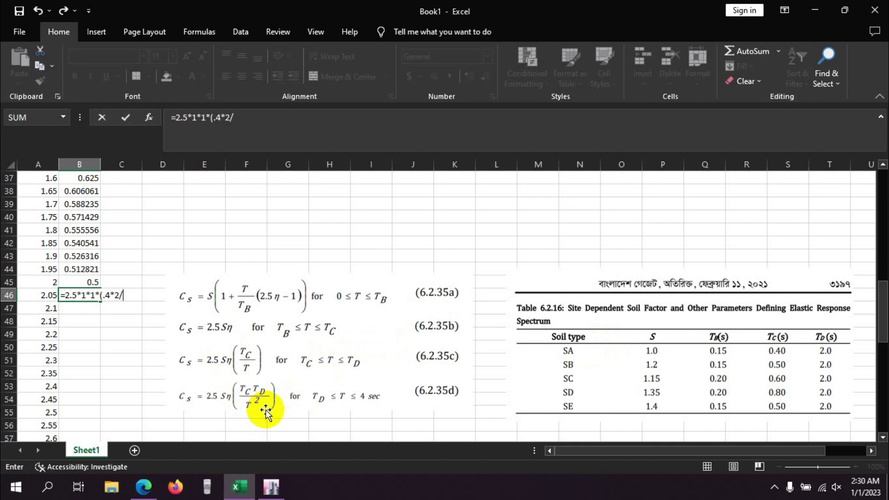
click(42, 295)
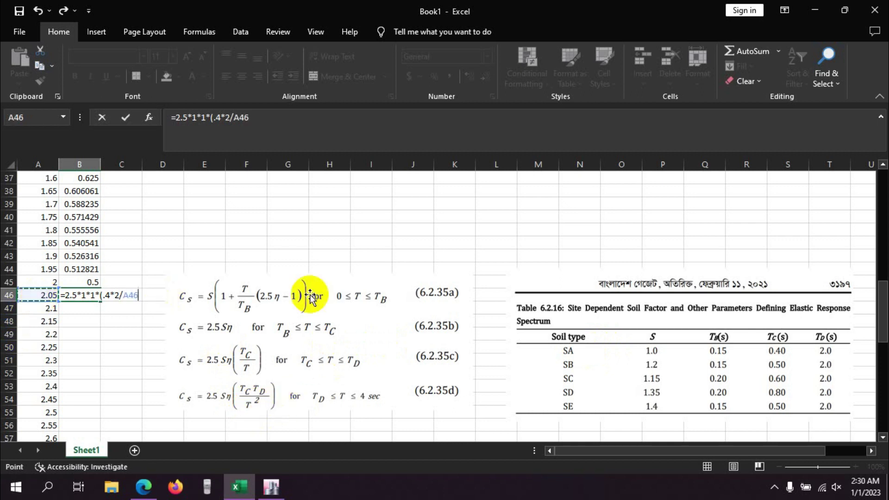
text(^2)
key(Return)
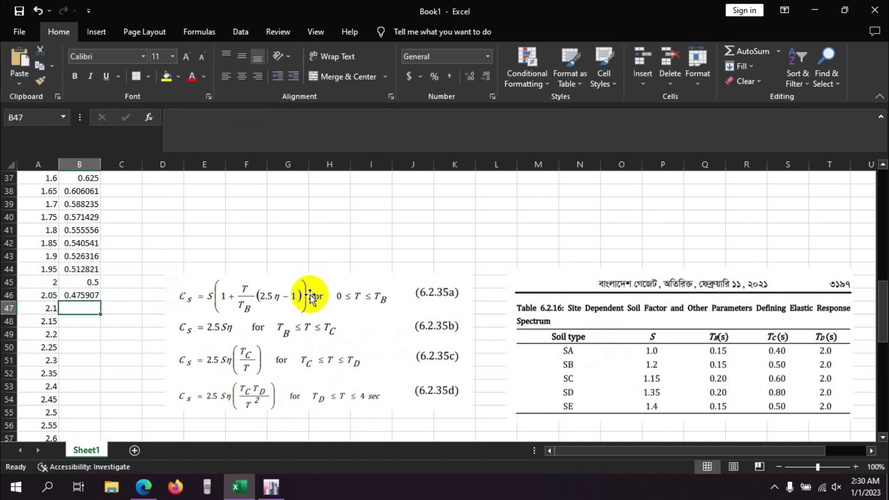
Step: Fill the B46 formula down to B85, where T reaches 4
click(80, 295)
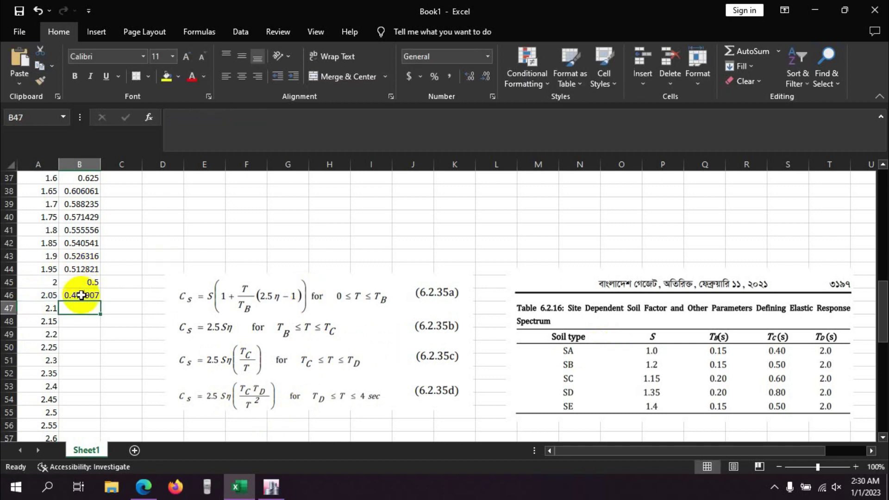
scroll(138, 278, down, 2)
drag(100, 224, 96, 482)
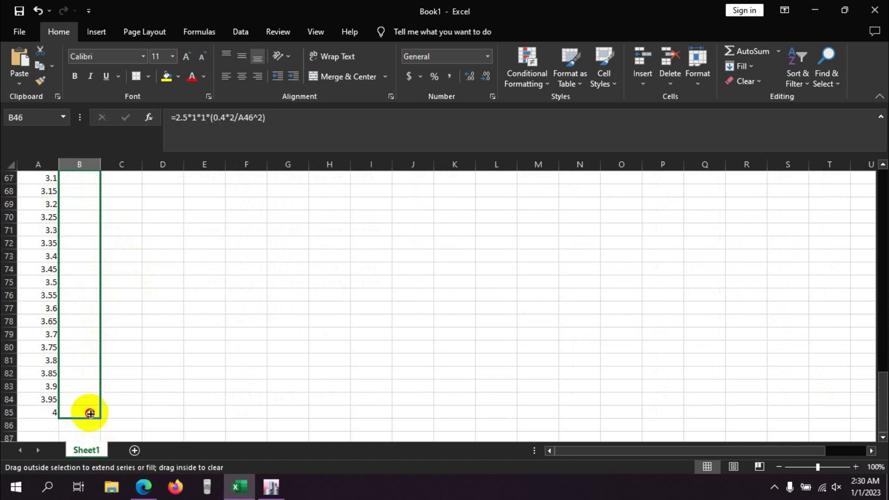
drag(96, 482, 89, 411)
scroll(96, 334, up, 6)
scroll(138, 331, up, 5)
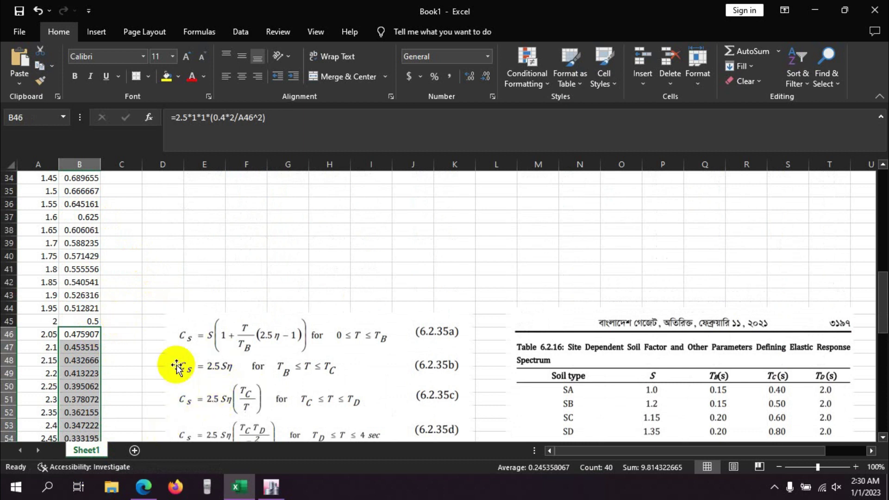
scroll(174, 363, down, 1)
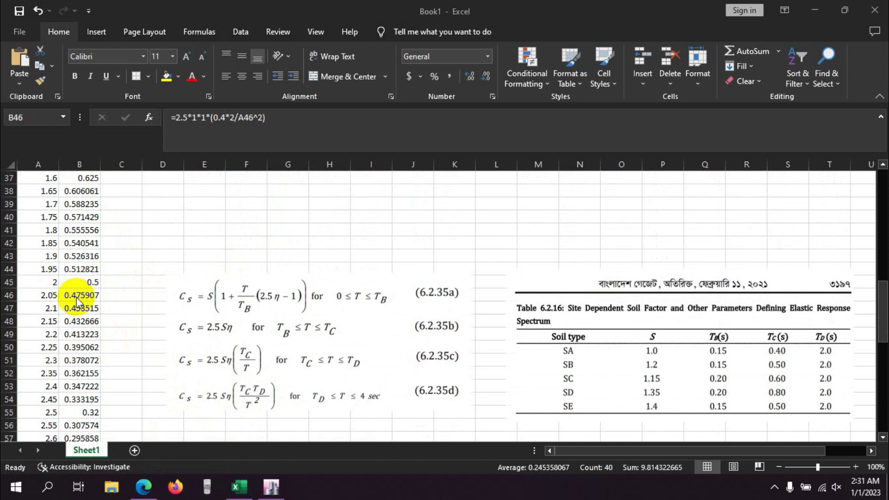
scroll(76, 301, up, 7)
scroll(76, 299, up, 3)
scroll(76, 298, up, 2)
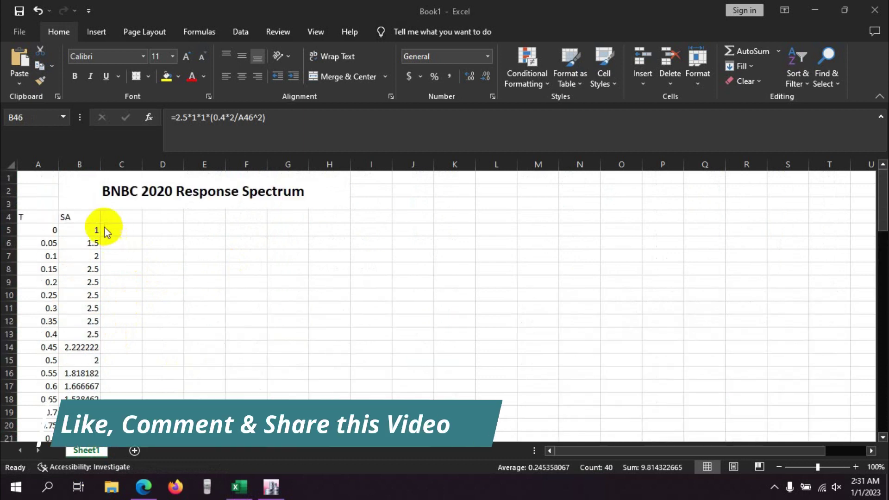
Step: Check the T and SA headers and scroll through the data for T 0–4
click(81, 216)
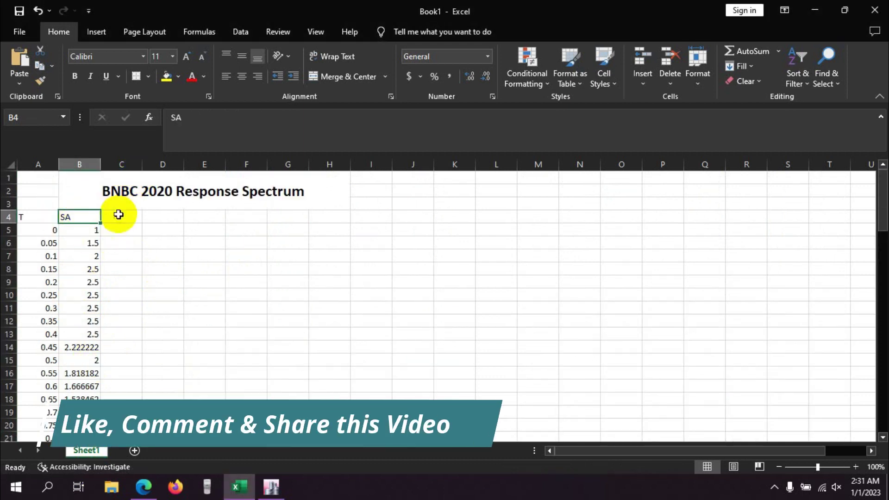
click(119, 215)
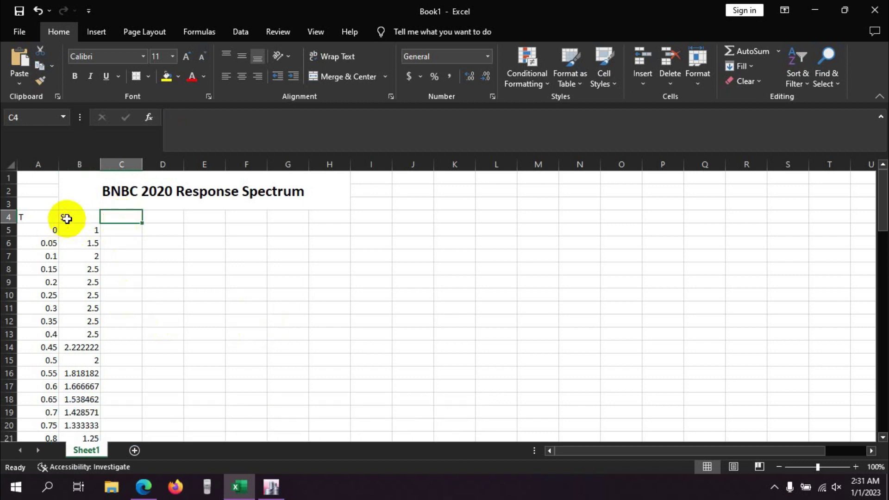
click(36, 217)
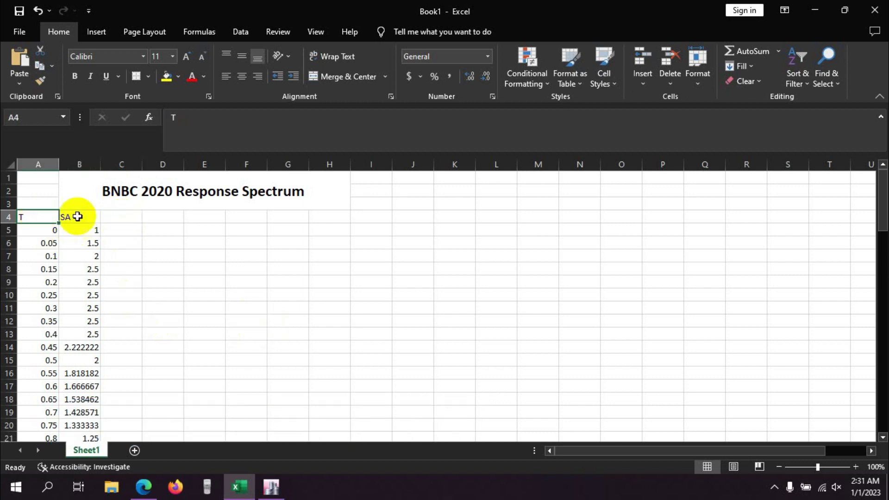
click(122, 214)
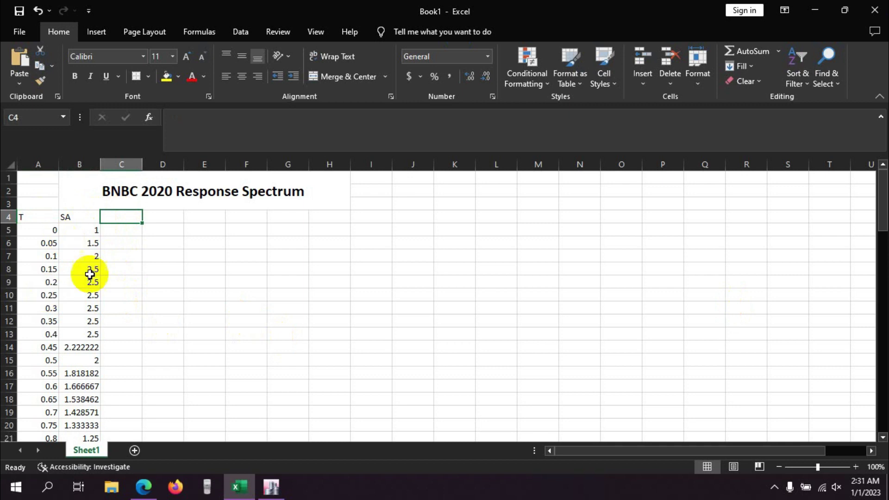
scroll(352, 268, down, 6)
scroll(468, 275, down, 6)
scroll(498, 277, down, 2)
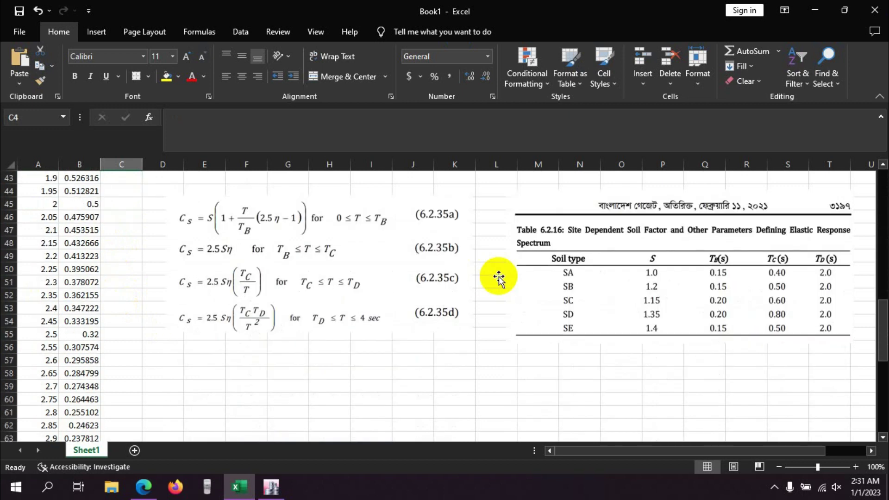
scroll(295, 325, up, 3)
scroll(295, 325, up, 4)
scroll(295, 325, up, 3)
scroll(143, 293, up, 1)
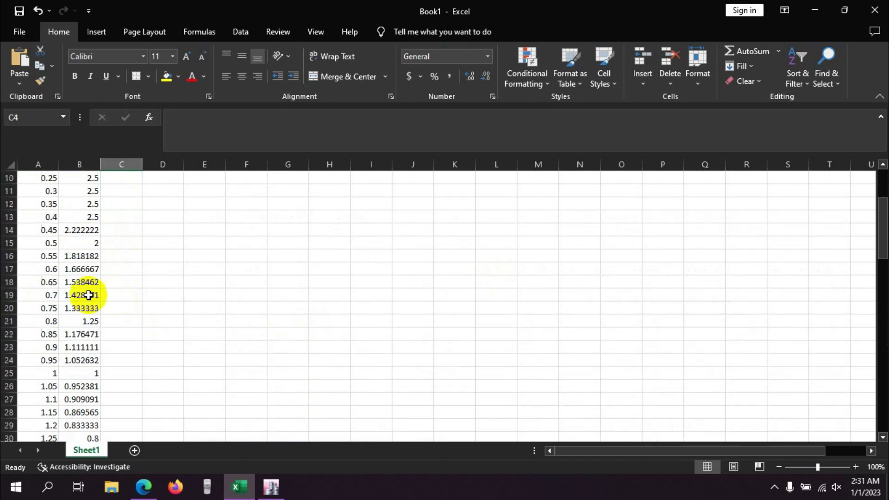
scroll(88, 295, up, 3)
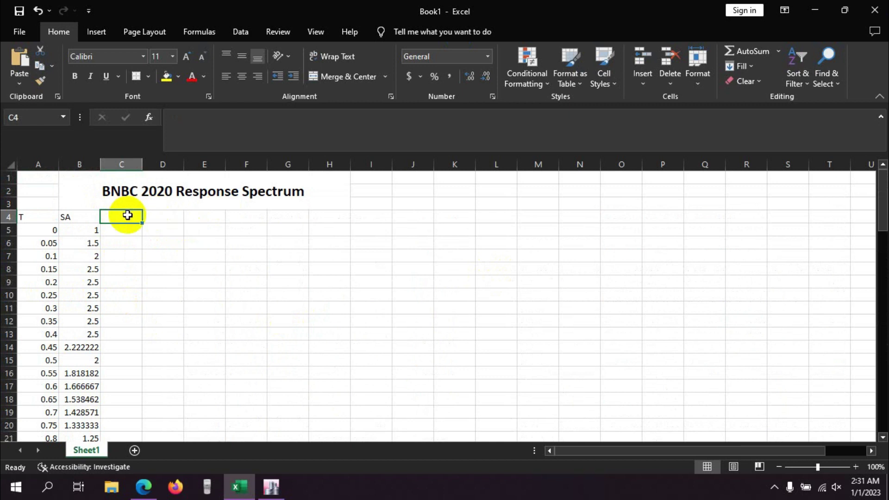
Step: Drag the Cs equations picture up beside rows 22–30
scroll(328, 276, down, 3)
scroll(327, 276, down, 4)
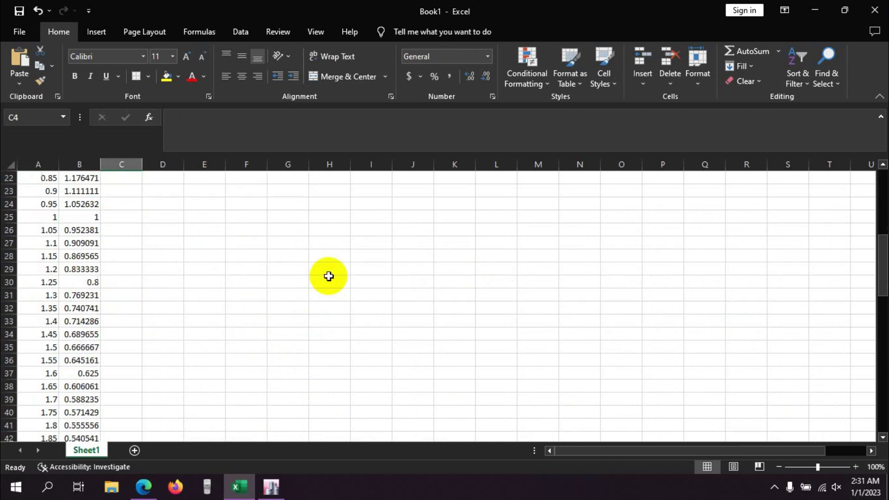
scroll(327, 276, down, 5)
click(326, 337)
mouse_move(326, 337)
mouse_down()
mouse_move(387, 292)
mouse_move(377, 333)
mouse_move(405, 383)
mouse_move(461, 217)
mouse_up()
Step: Drag the equation and soil-factor table pictures up toward rows 4–14
scroll(403, 328, up, 3)
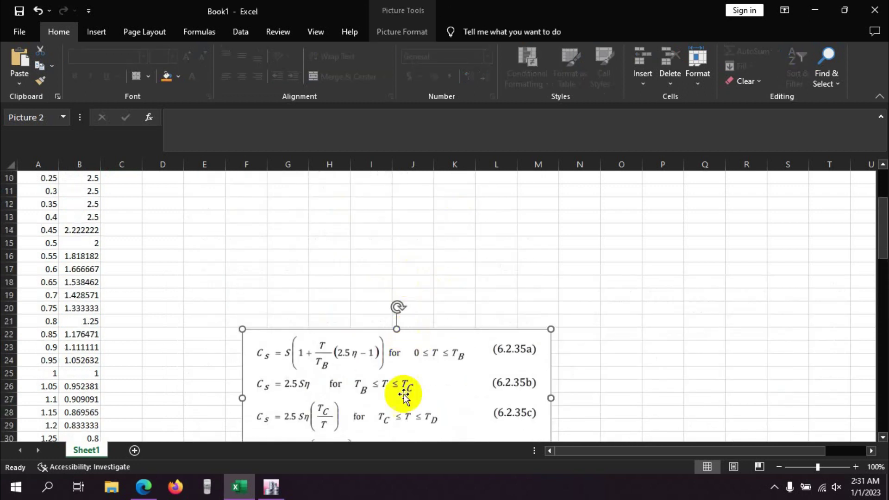
drag(366, 389, 379, 280)
scroll(560, 350, down, 5)
scroll(536, 342, down, 4)
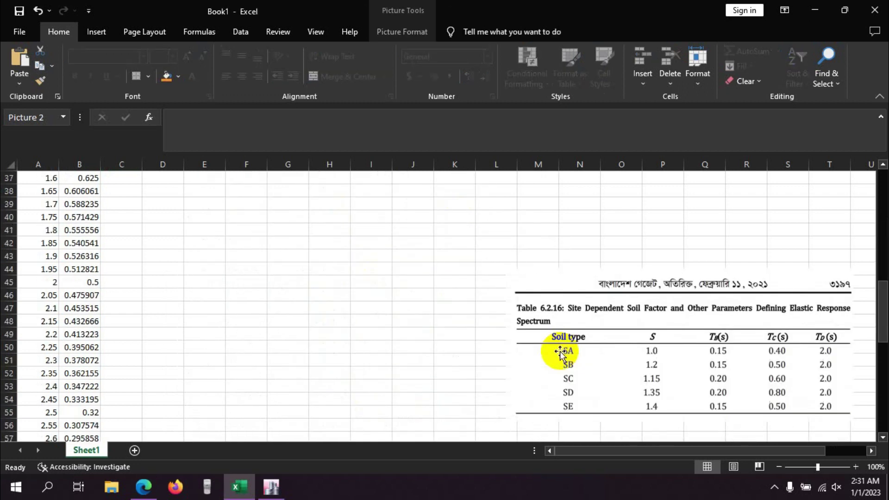
drag(536, 342, 562, 228)
scroll(500, 335, up, 1)
drag(630, 316, 597, 315)
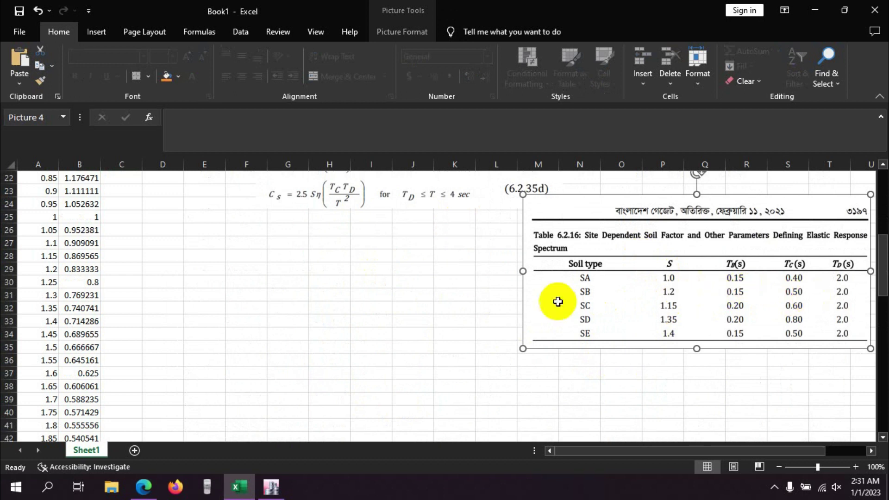
scroll(557, 302, up, 3)
drag(619, 347, 655, 198)
scroll(509, 255, up, 1)
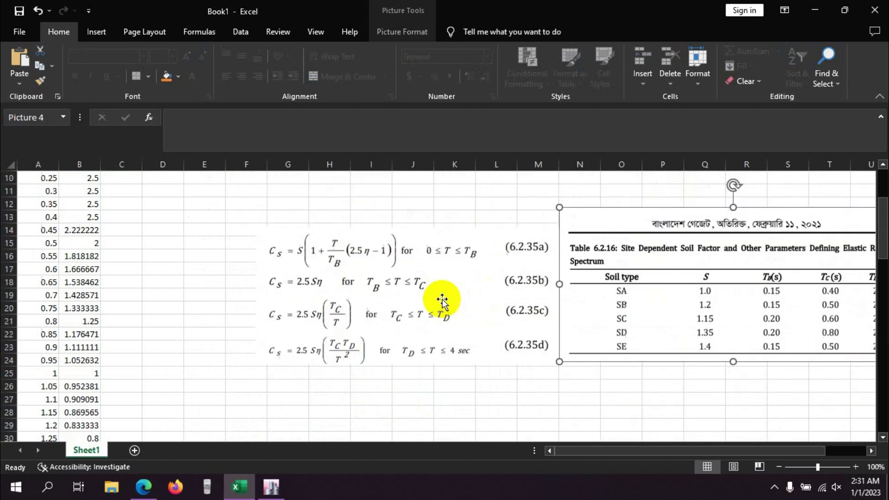
scroll(442, 301, up, 3)
drag(463, 417, 508, 304)
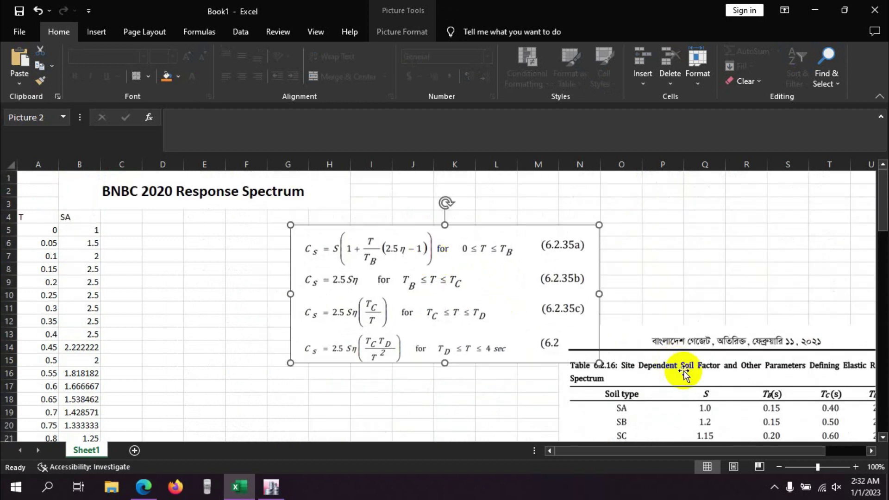
Step: Fine-tune both pictures side by side, right of columns A–B, then switch to the BNBC PDF
drag(683, 371, 730, 253)
mouse_move(556, 278)
mouse_down()
mouse_move(536, 254)
mouse_move(540, 280)
mouse_up()
drag(688, 448, 727, 449)
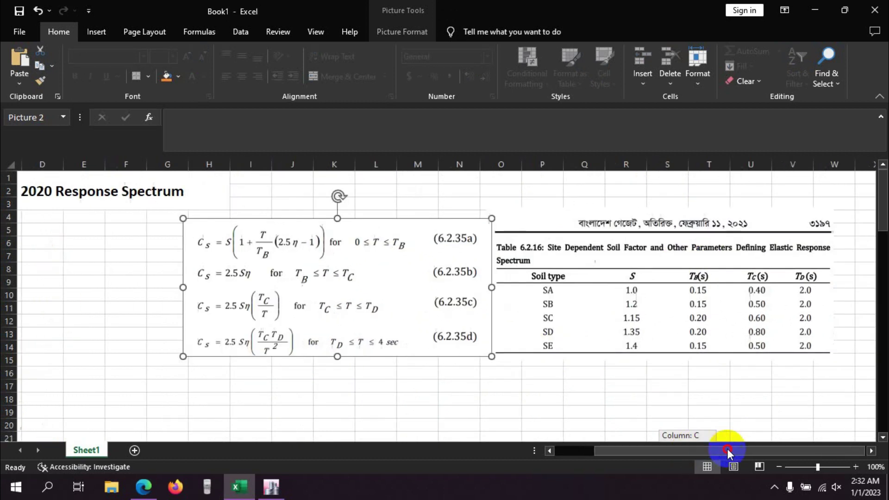
drag(681, 327, 708, 314)
drag(440, 298, 422, 274)
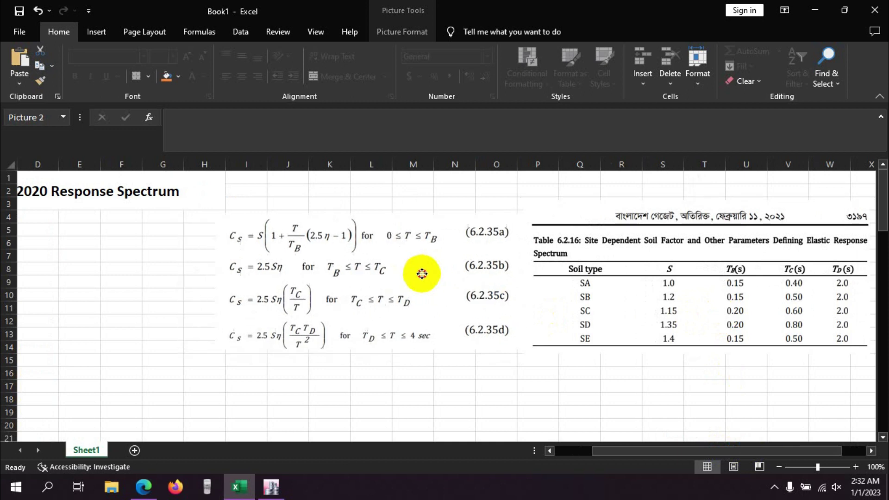
scroll(293, 357, down, 3)
drag(626, 451, 574, 455)
scroll(130, 305, up, 3)
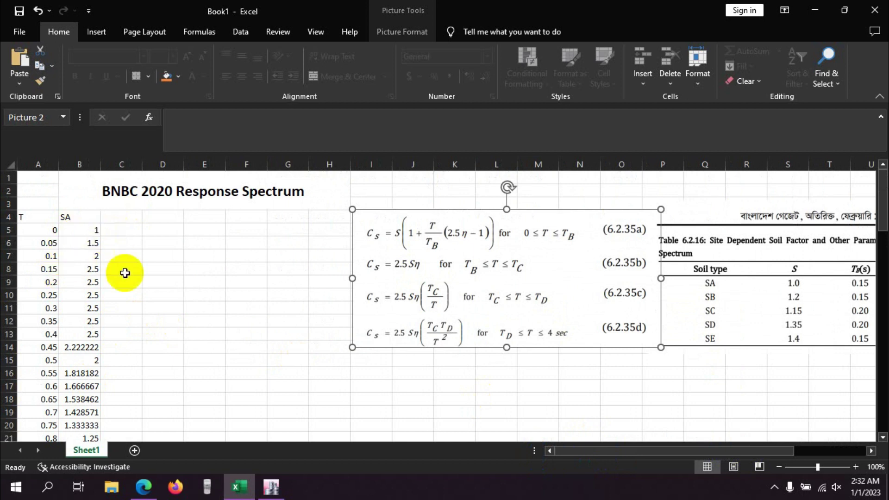
click(144, 486)
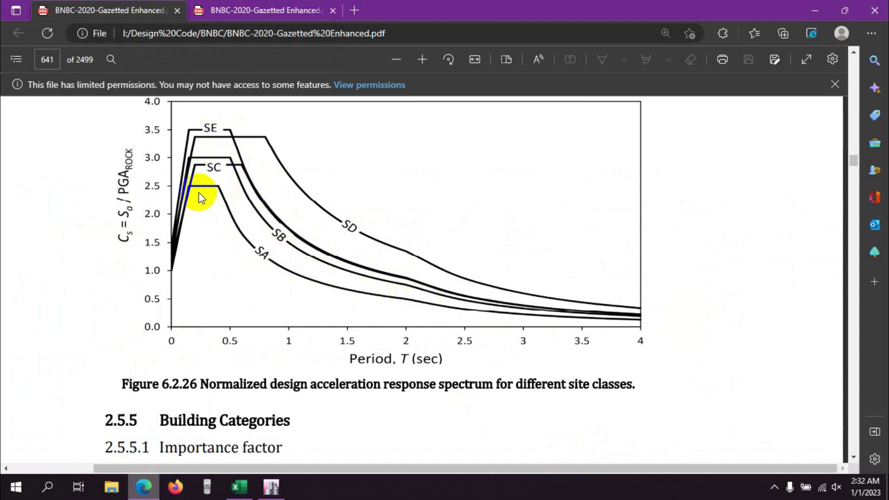
Step: Return from the Figure 6.2.26 PDF view to the Excel workbook
key(alt+Tab)
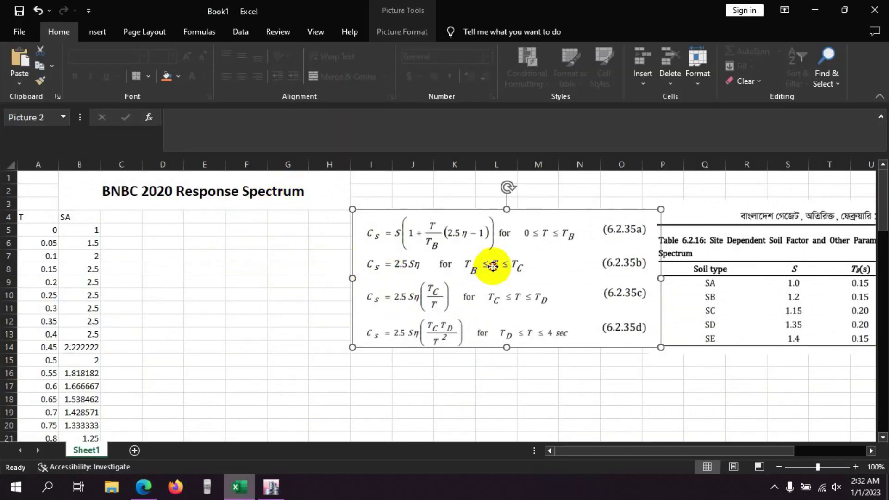
Step: Delete the equation and soil-factor table pictures and select empty cell I8
key(Delete)
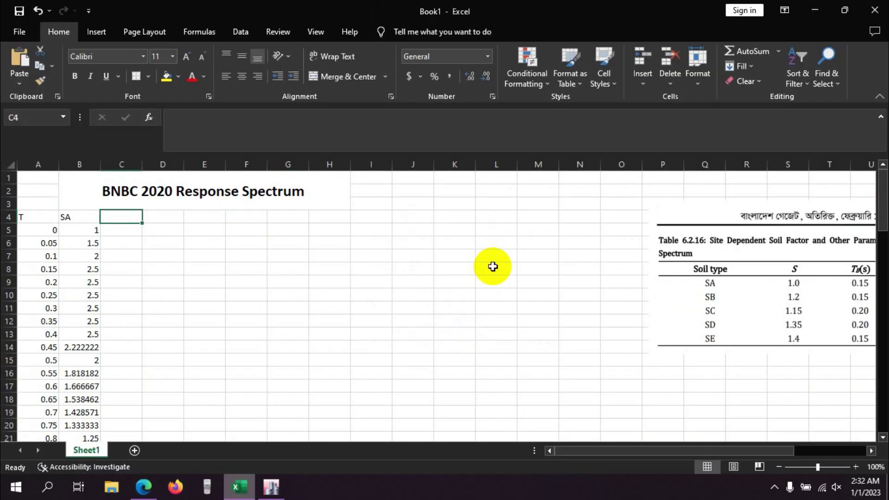
click(721, 258)
key(Delete)
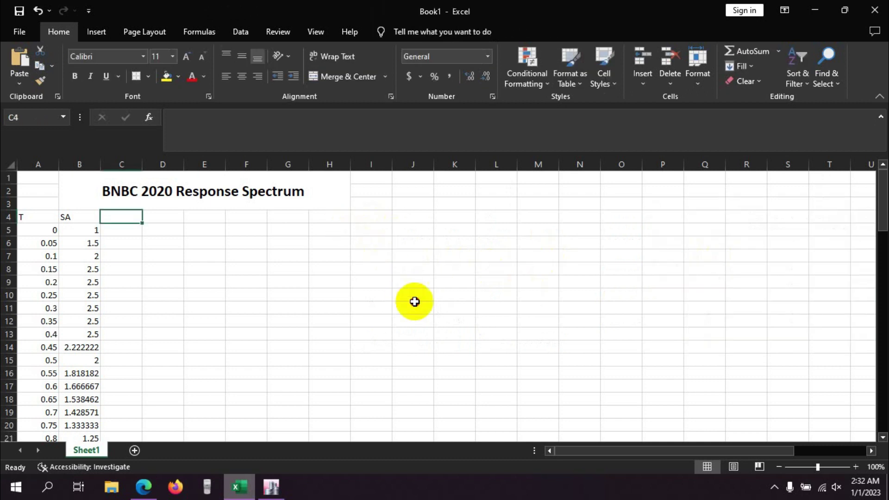
click(368, 264)
click(98, 32)
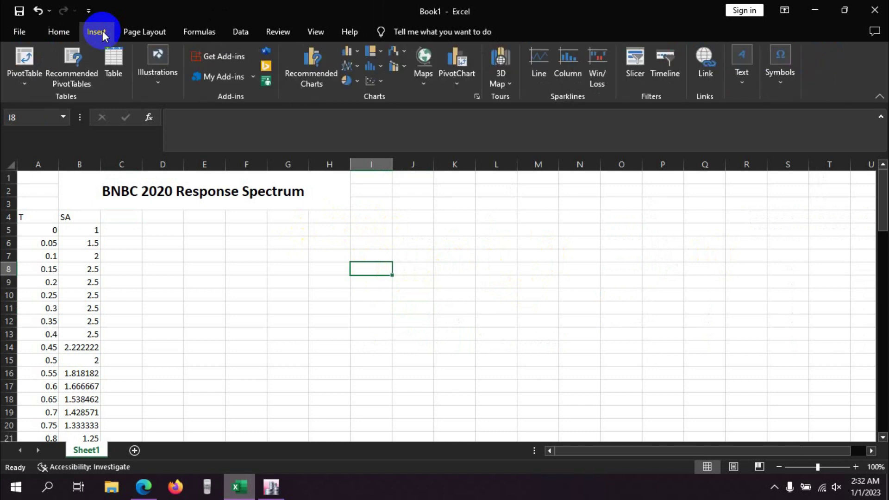
Step: Insert a scatter chart with smooth lines and markers and add a series named SA
click(383, 80)
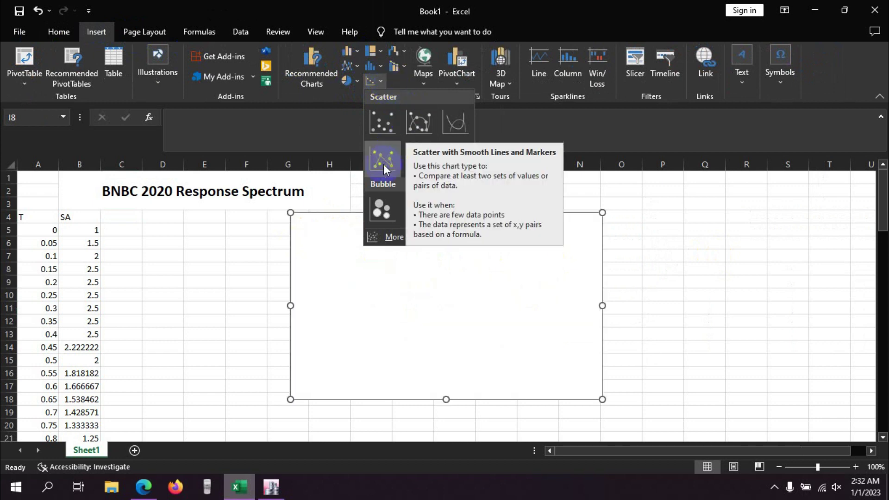
click(419, 121)
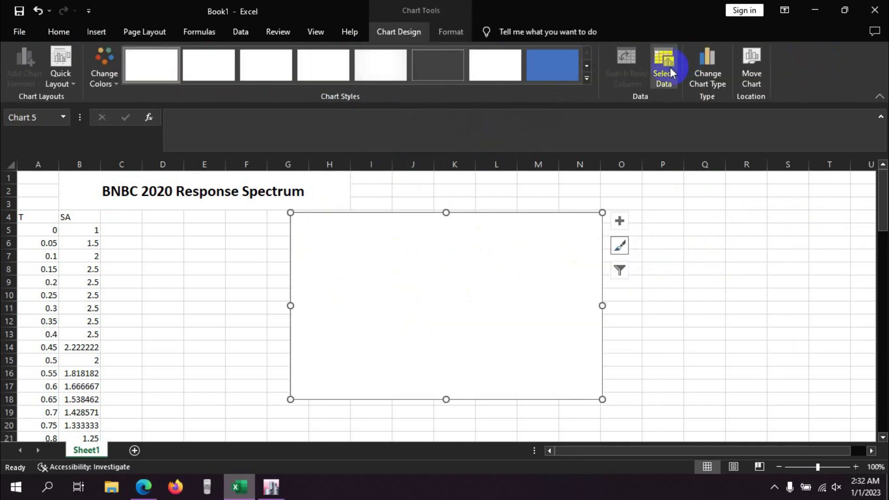
click(669, 69)
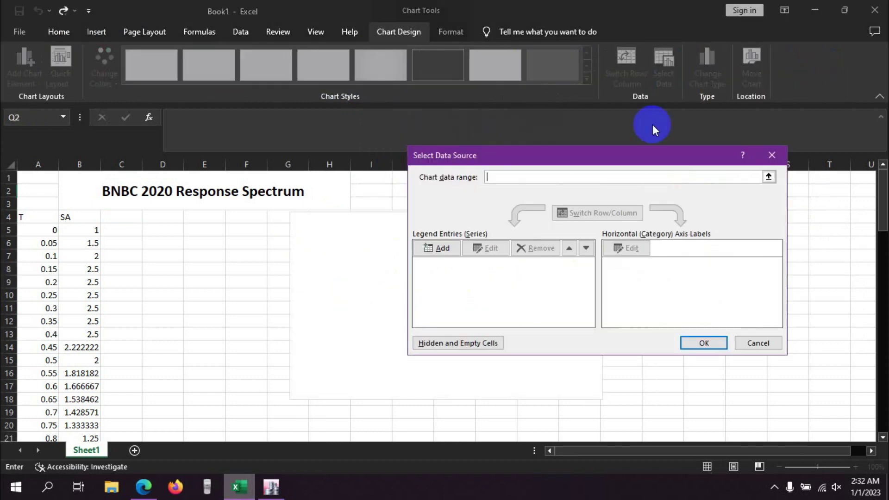
click(440, 248)
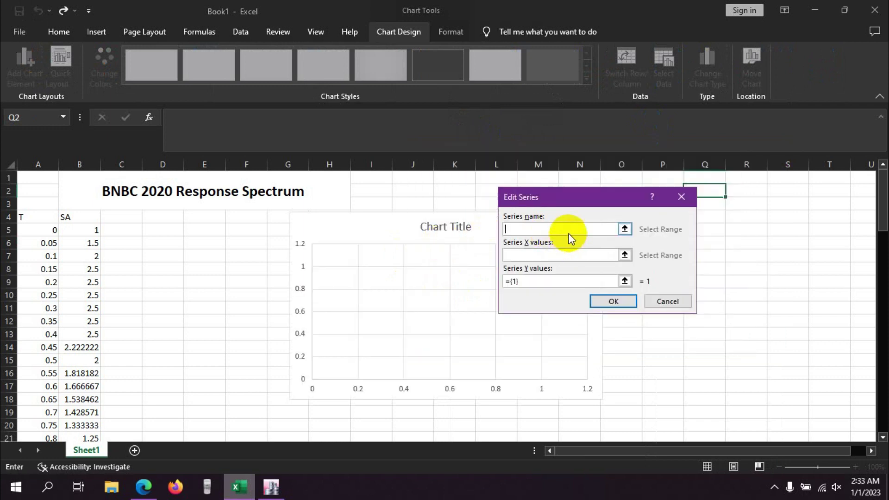
text(SA)
click(542, 255)
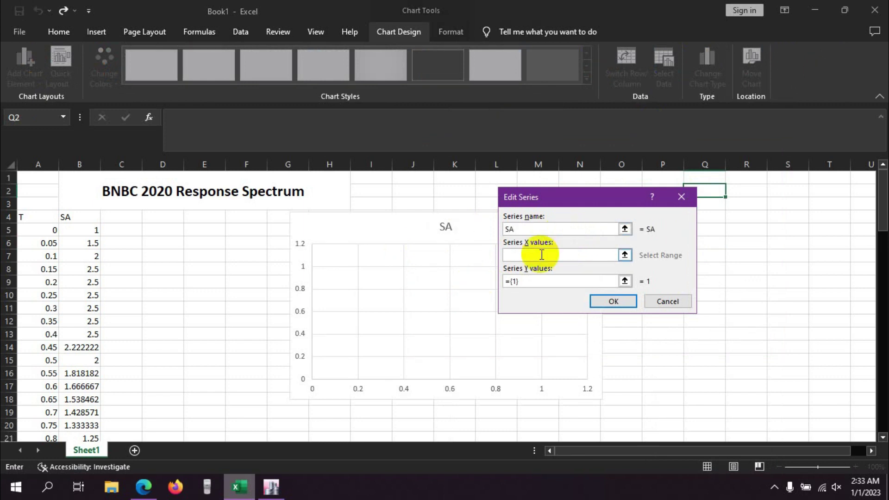
Step: Set the SA series X values to the T column A5:A85
click(625, 254)
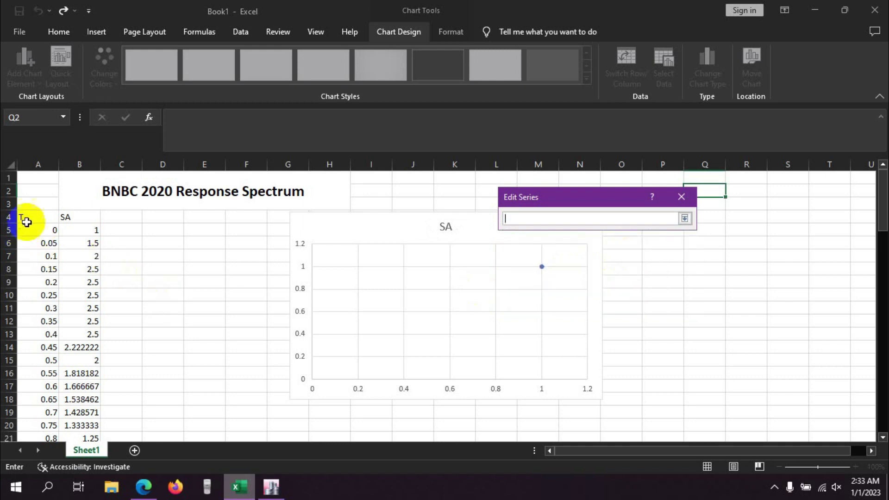
drag(40, 229, 43, 487)
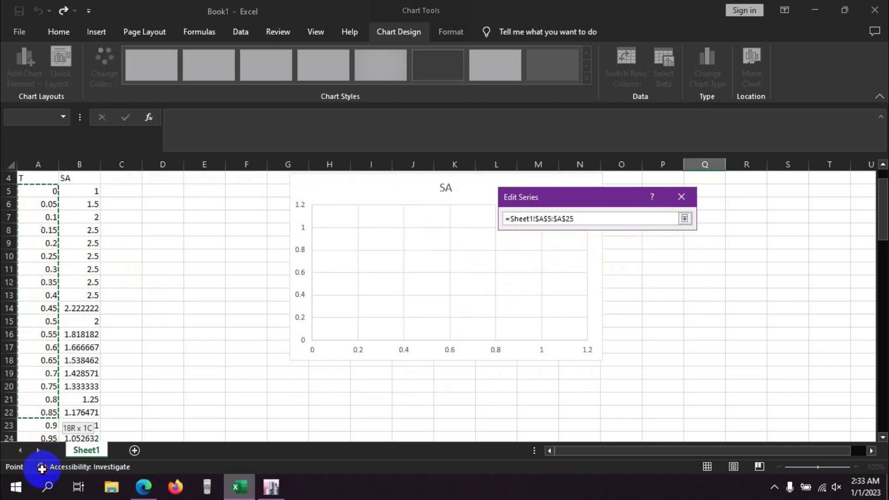
drag(42, 487, 46, 407)
scroll(146, 357, up, 11)
scroll(146, 357, up, 6)
scroll(147, 357, up, 3)
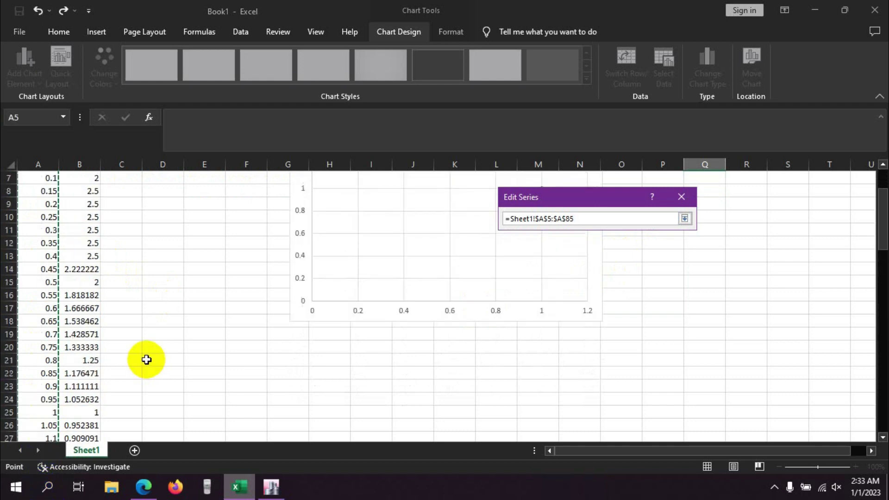
scroll(146, 357, up, 2)
click(684, 218)
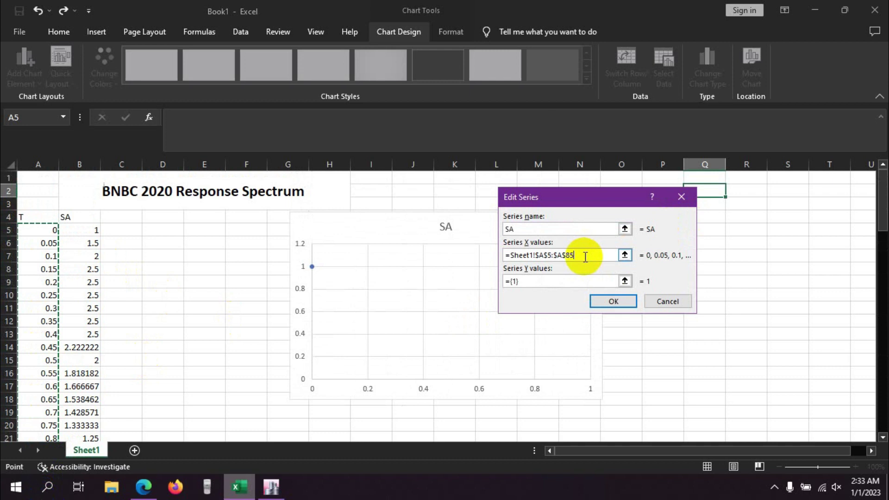
Step: Set the series Y values to B5:B85 and confirm the chart data
click(625, 282)
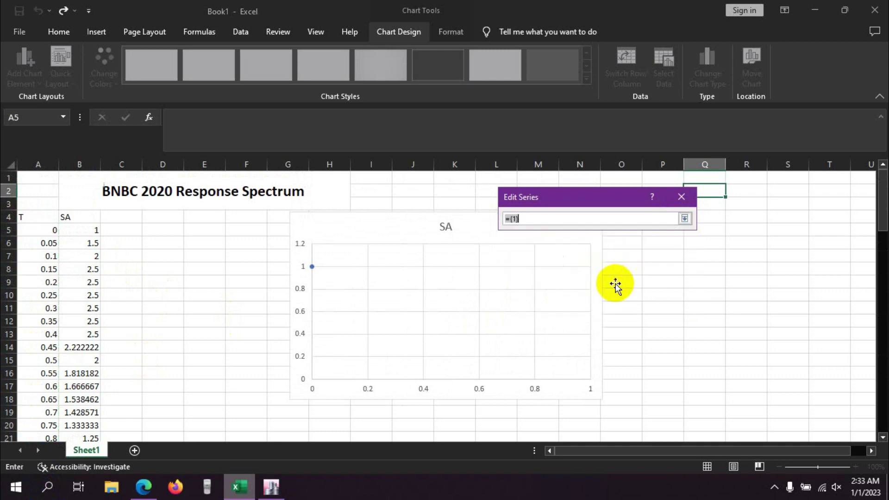
mouse_move(85, 230)
mouse_down()
mouse_move(96, 369)
mouse_move(81, 497)
mouse_move(81, 412)
mouse_up()
scroll(209, 338, up, 15)
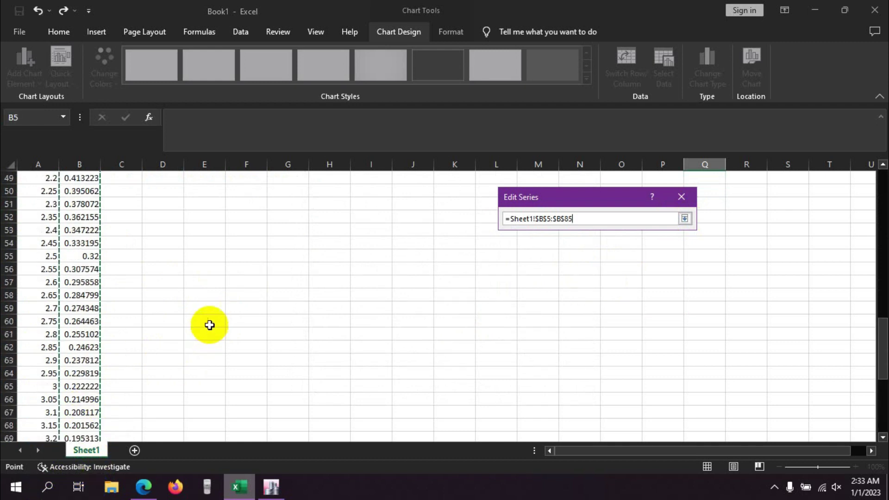
scroll(208, 324, up, 4)
scroll(208, 325, up, 3)
click(684, 218)
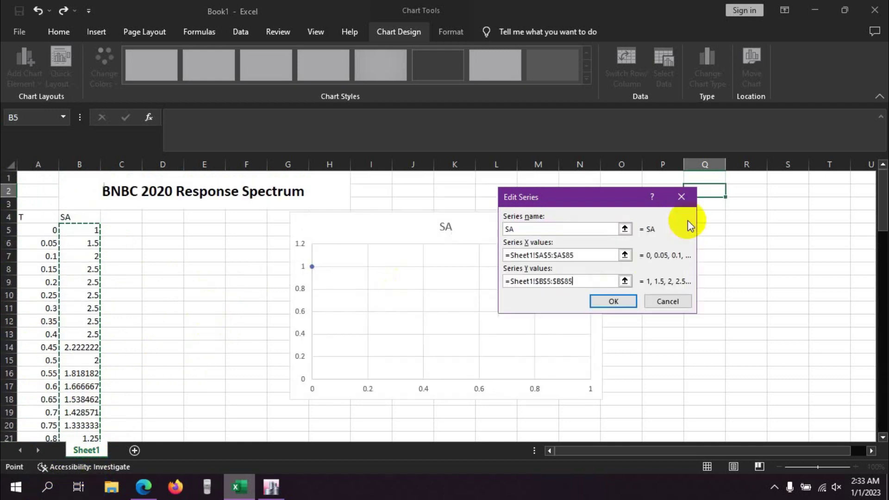
click(609, 305)
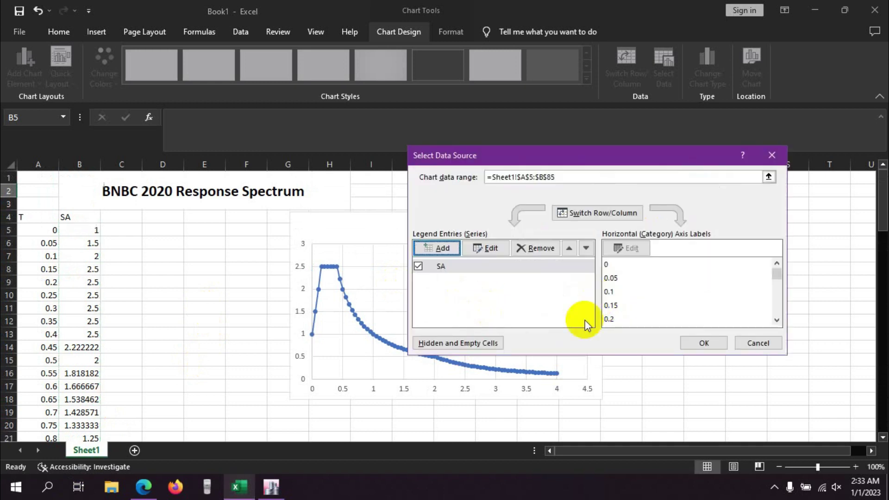
click(703, 344)
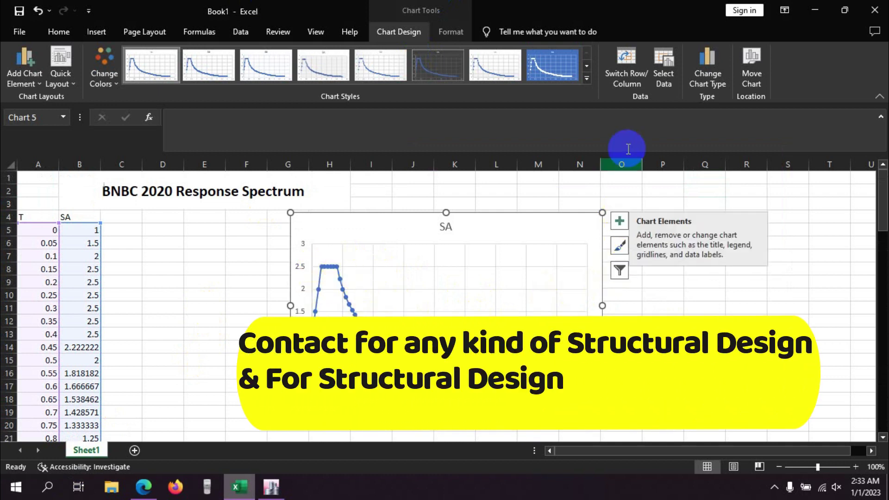
Step: Reopen Select Data, cancel the extra series, and keep only SA
click(662, 71)
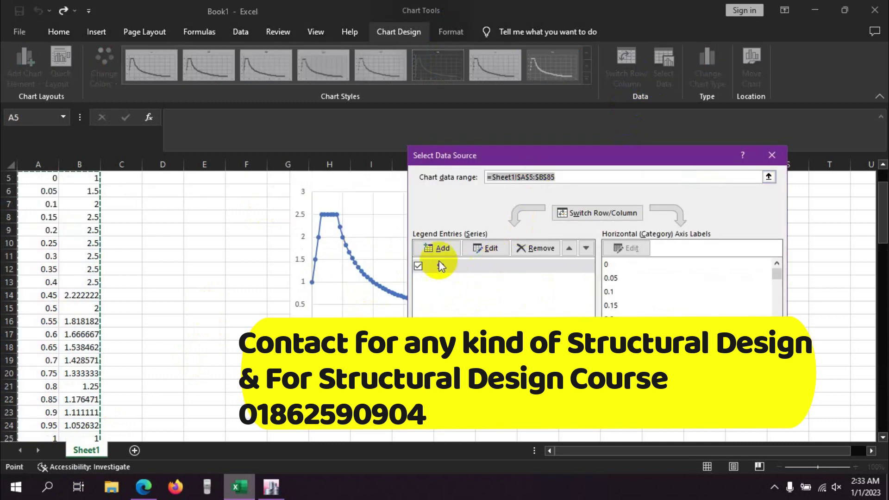
click(441, 249)
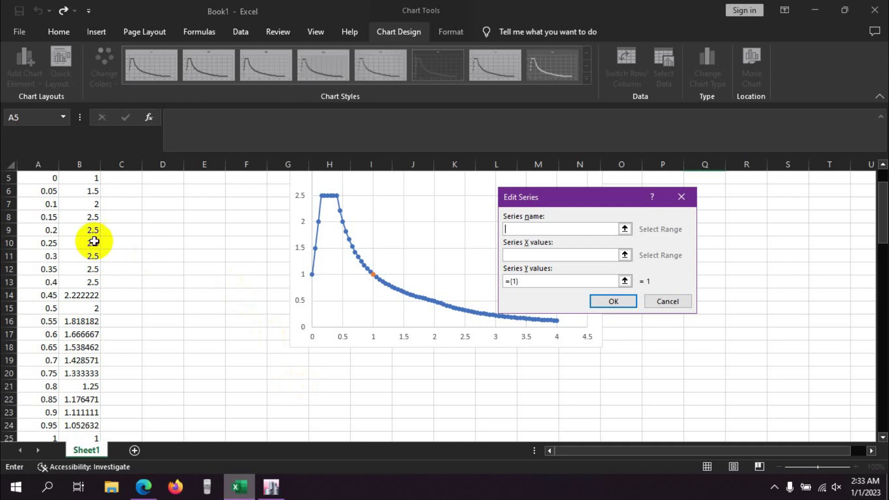
scroll(175, 294, up, 2)
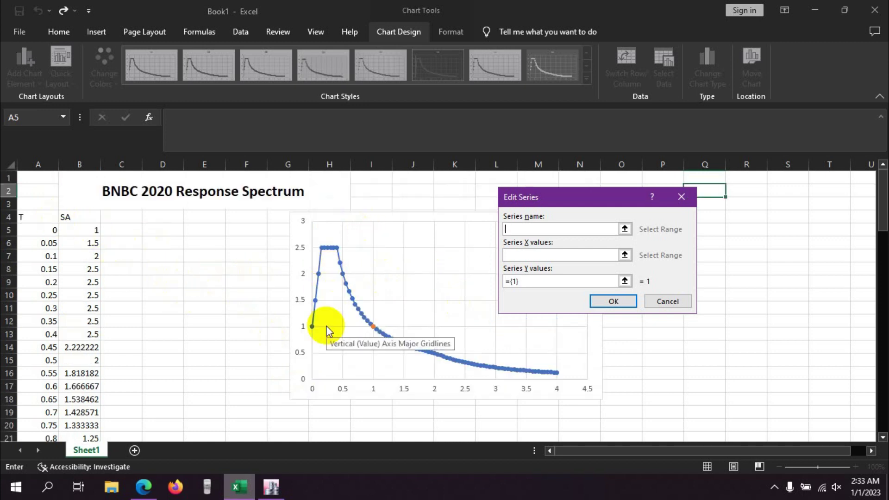
click(676, 198)
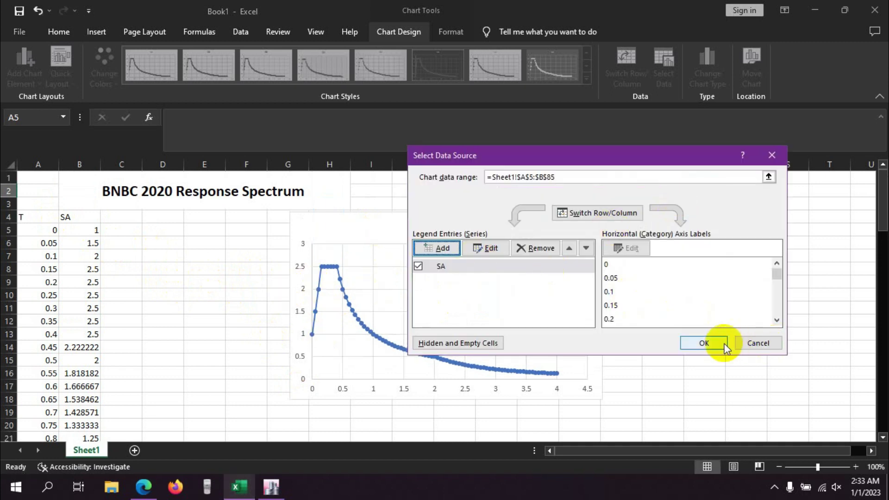
click(652, 341)
Step: Minimize Excel and Edge, then open RSA.xlsx from the desktop
click(816, 8)
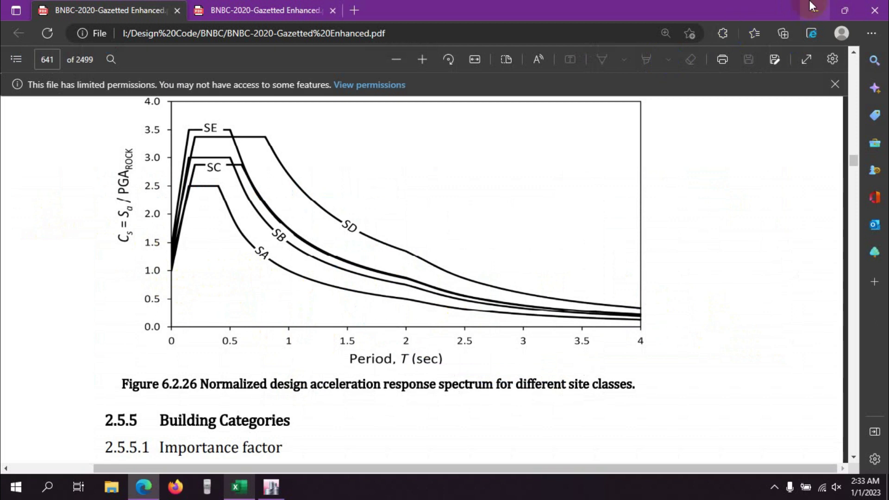
click(811, 4)
click(401, 316)
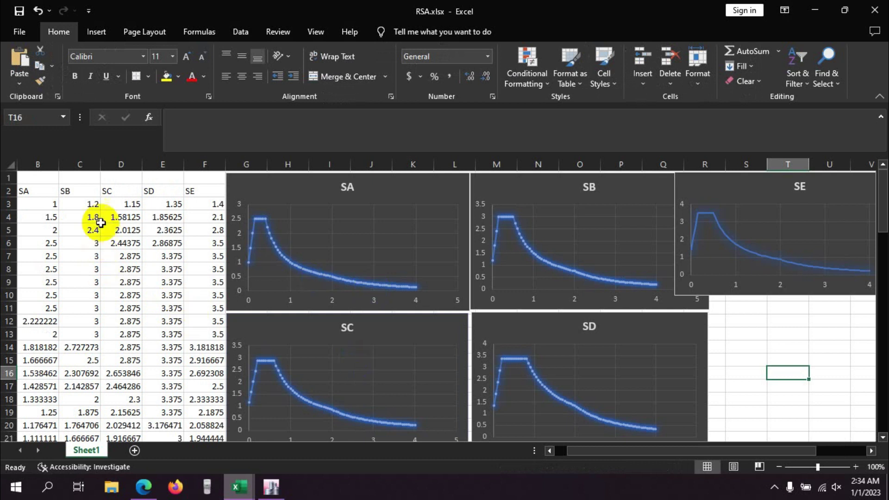
scroll(495, 278, down, 1)
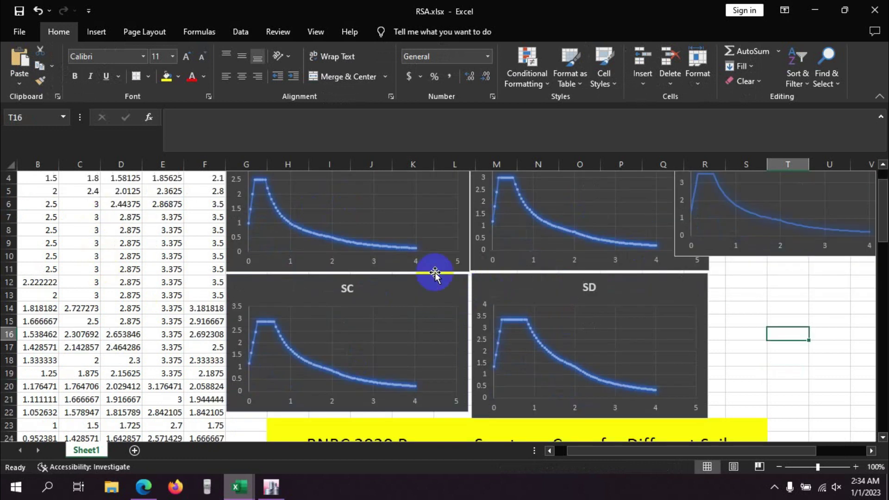
scroll(546, 326, up, 1)
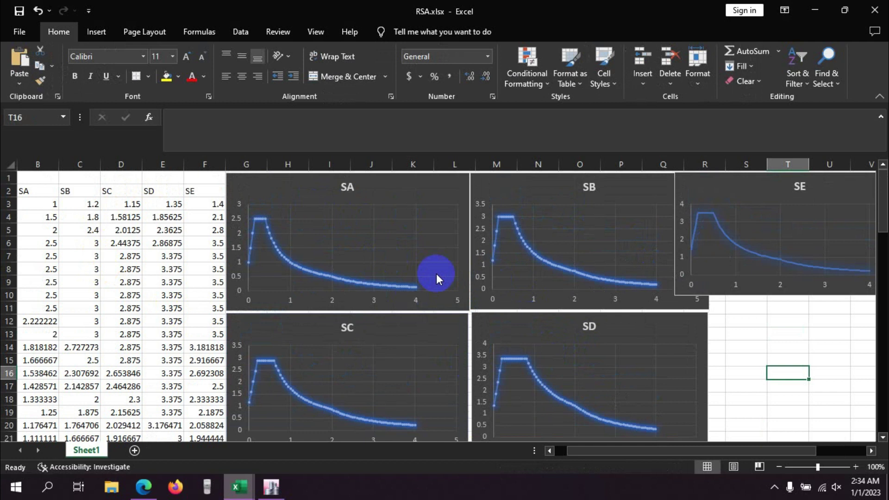
scroll(151, 278, down, 3)
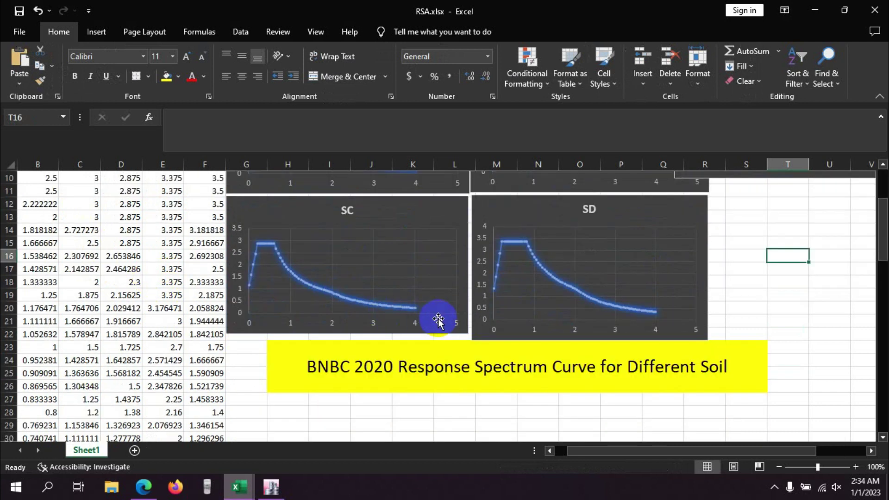
scroll(195, 310, down, 2)
scroll(196, 309, up, 3)
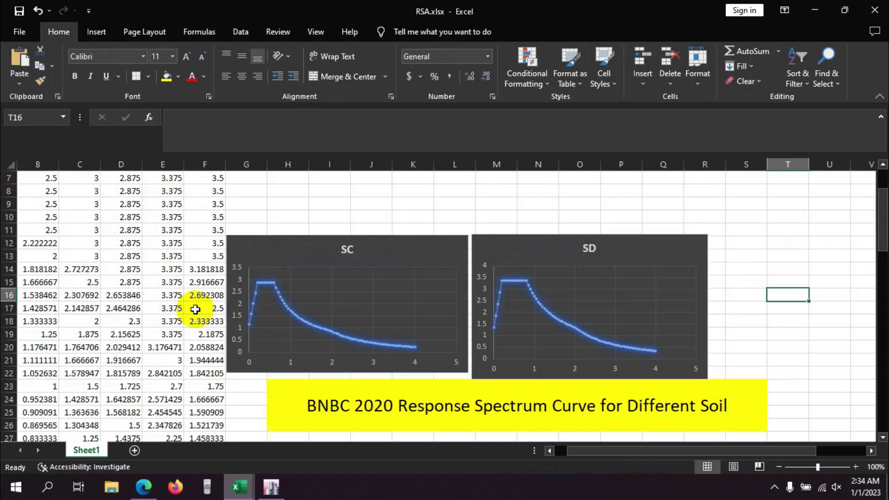
scroll(195, 310, up, 2)
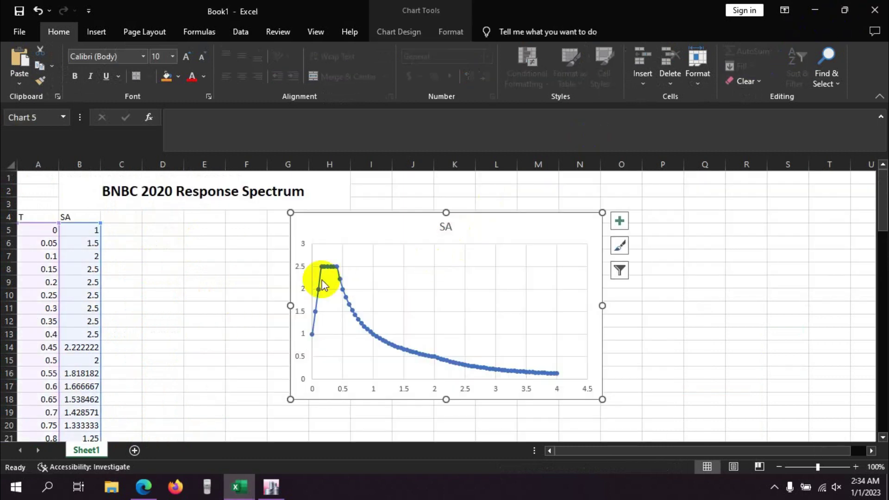
click(154, 254)
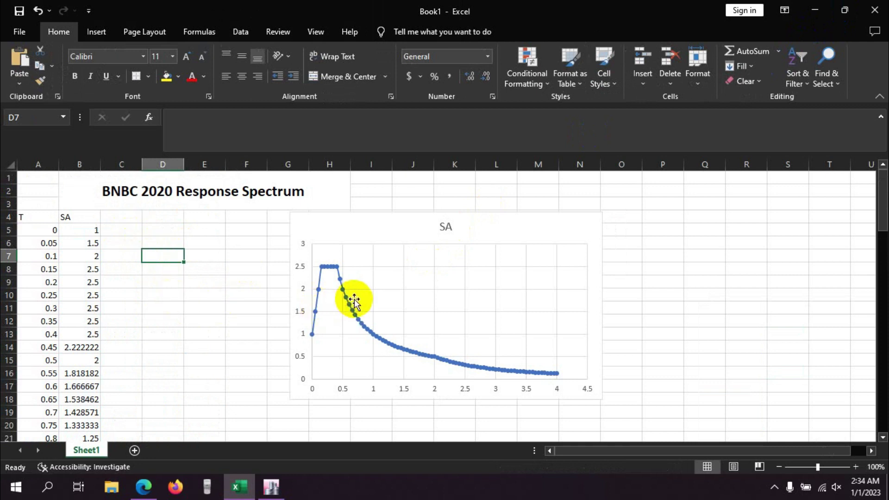
click(166, 244)
click(120, 246)
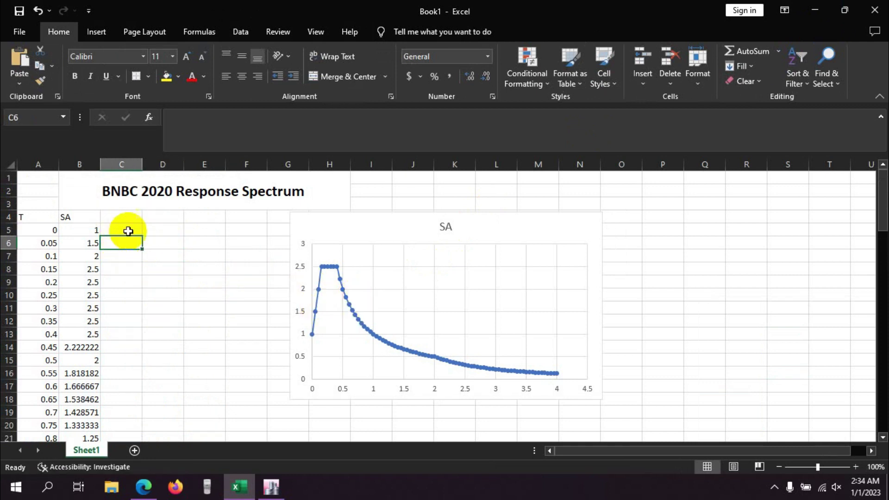
click(123, 246)
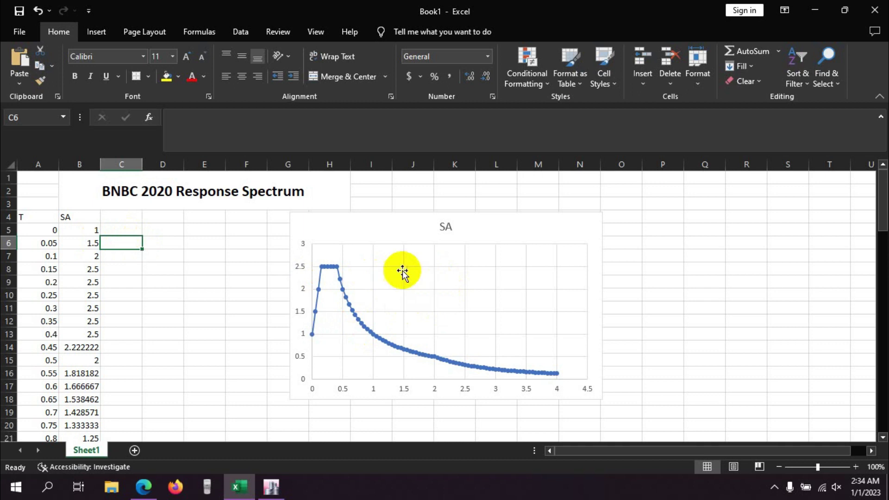
click(670, 280)
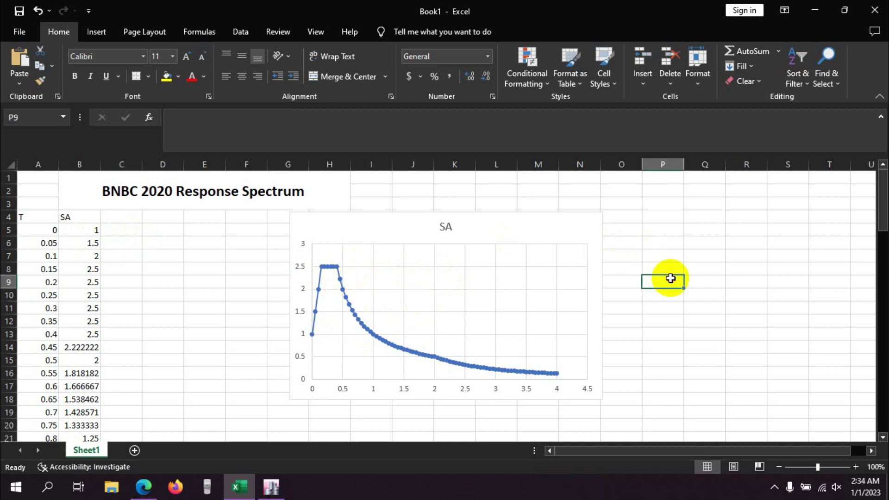
click(622, 281)
click(623, 253)
click(623, 242)
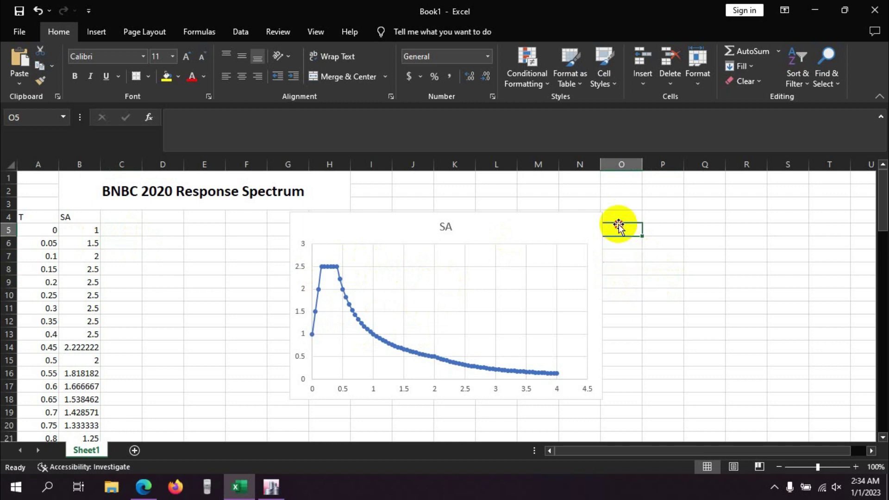
click(625, 257)
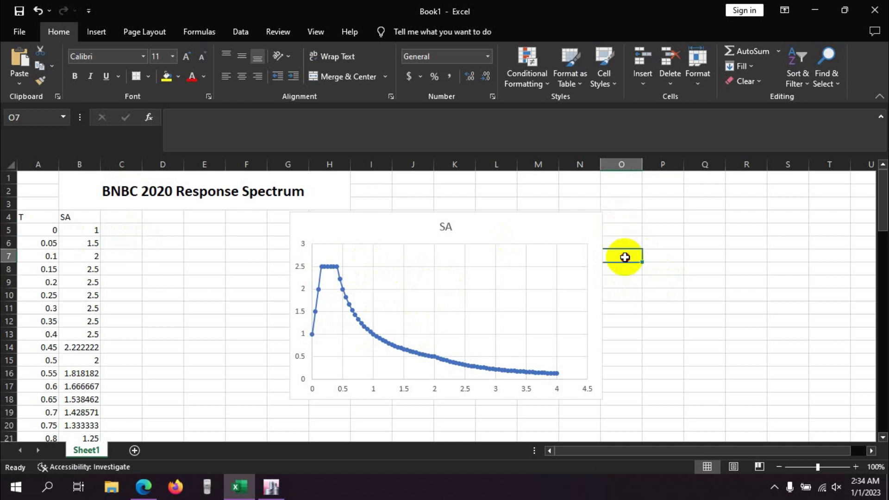